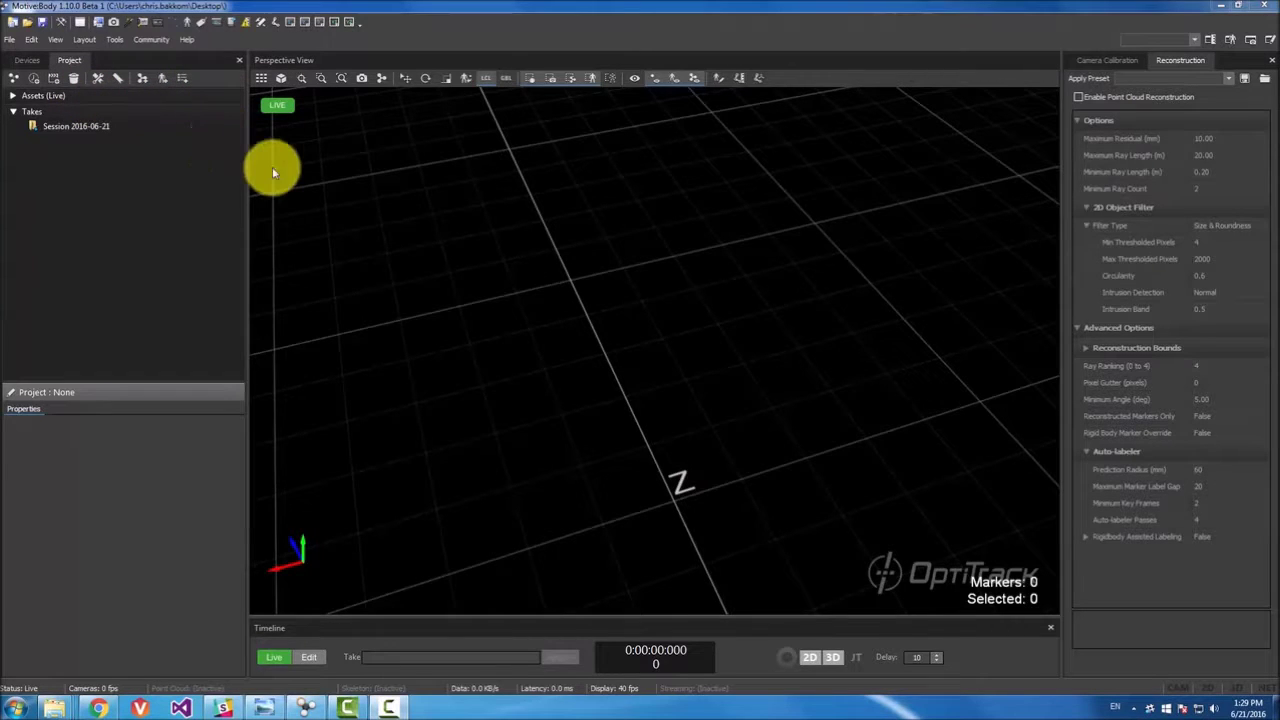
Bring up the New Project and Open File dialogs, cancelling each without saving or opening anything.
click(12, 24)
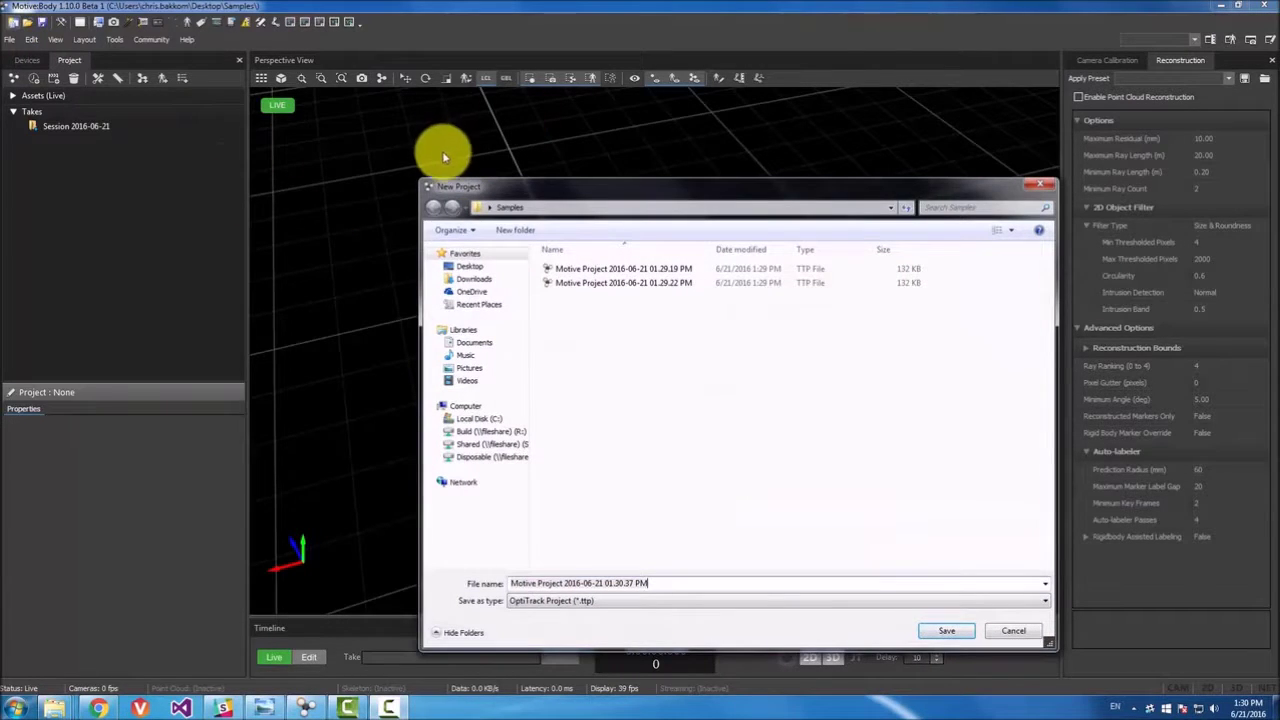
click(1047, 188)
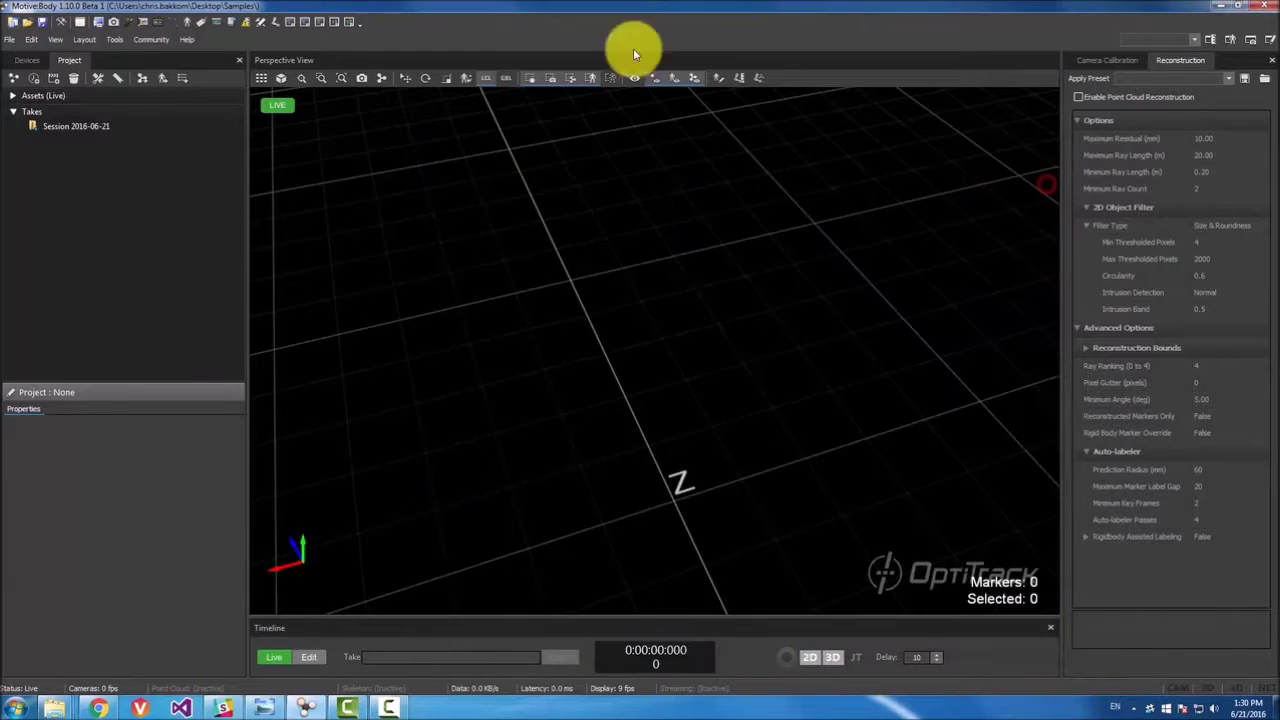
click(28, 23)
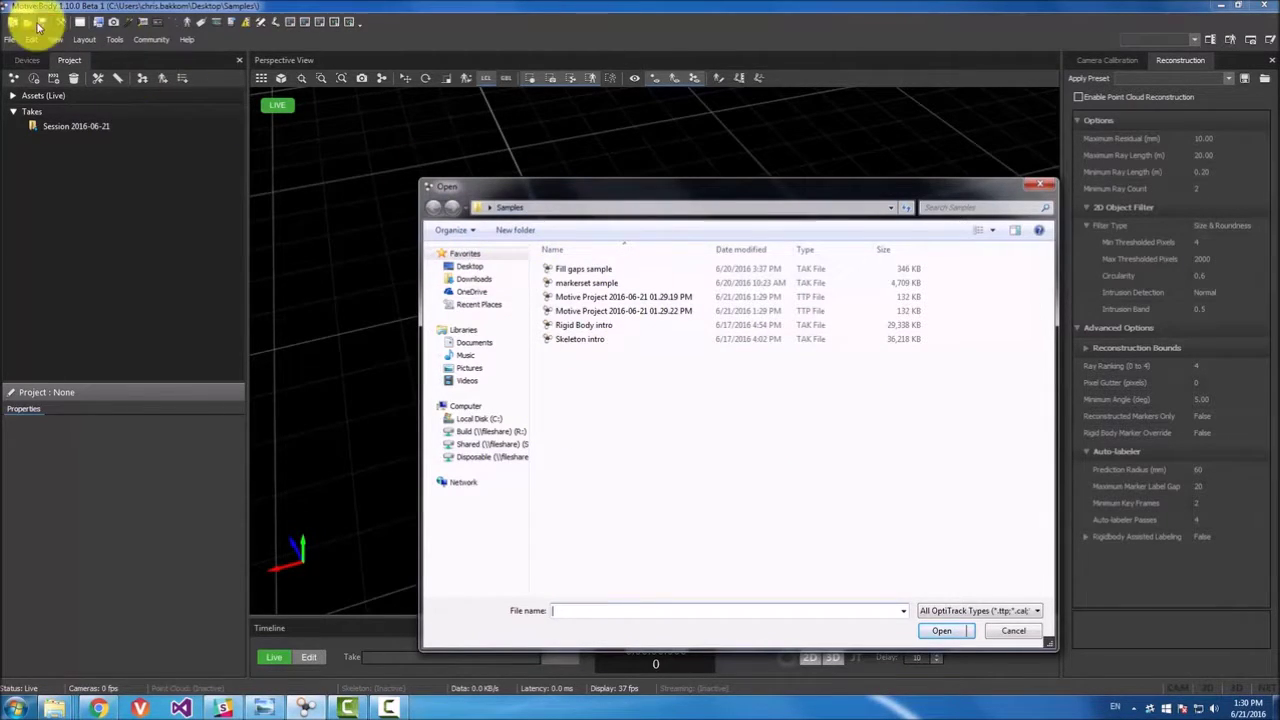
click(1040, 185)
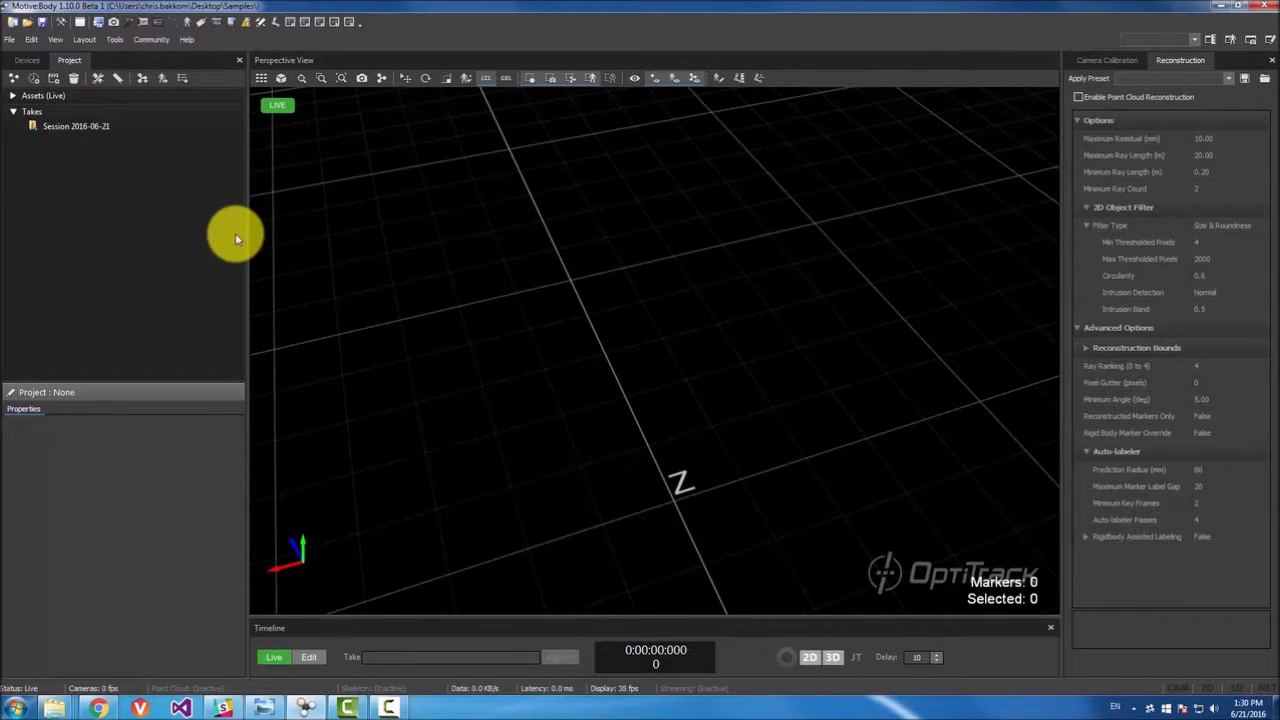
key(ctrl+o)
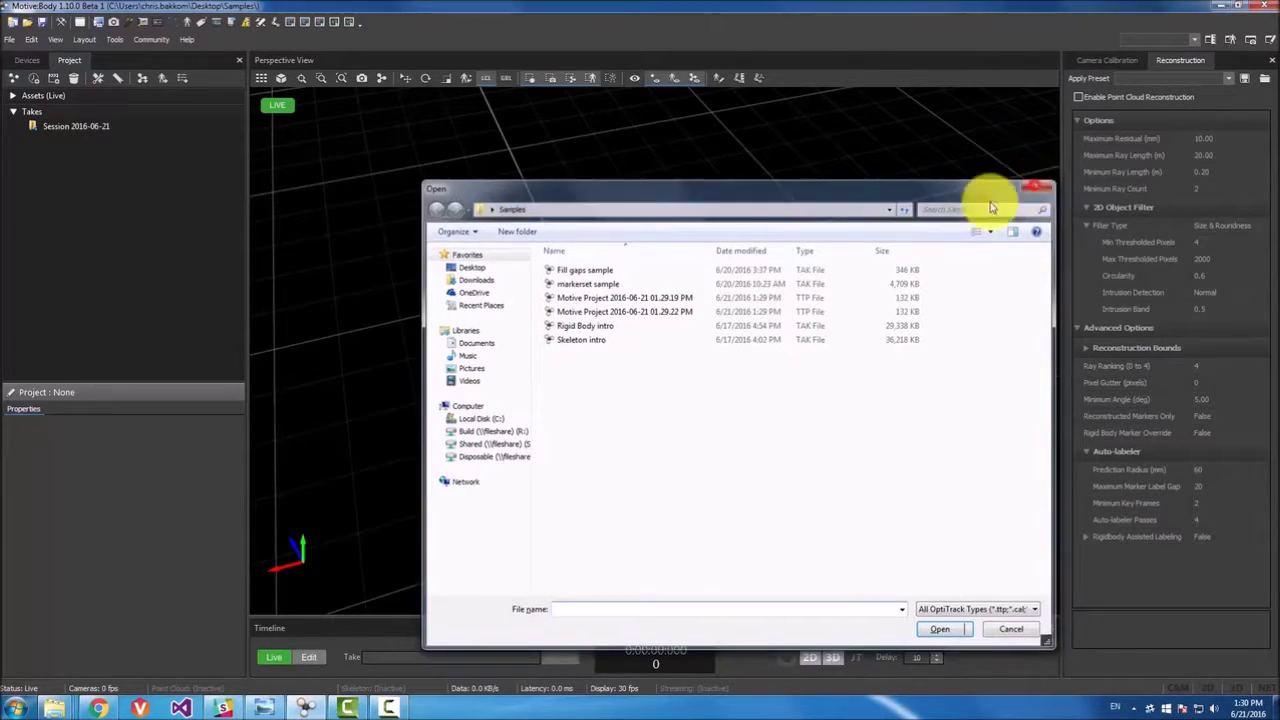
click(1040, 185)
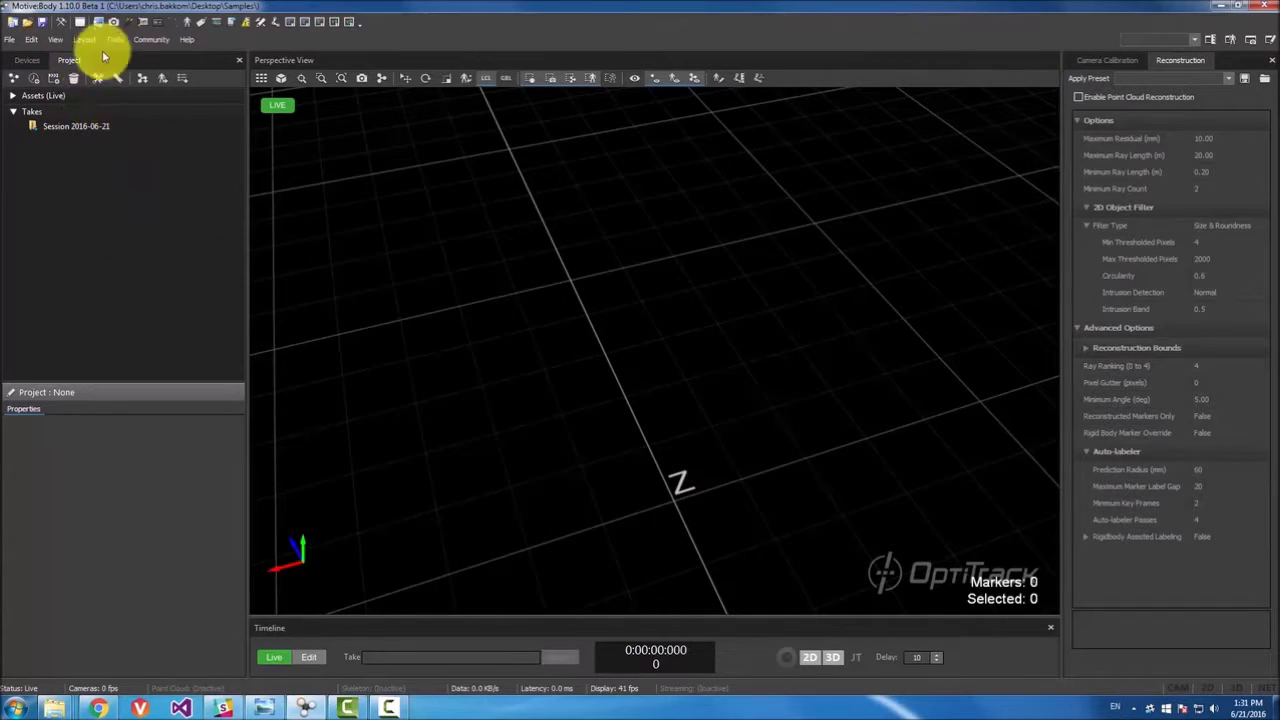
Show the Application Settings pane, look at its Views options, then return to General.
click(60, 25)
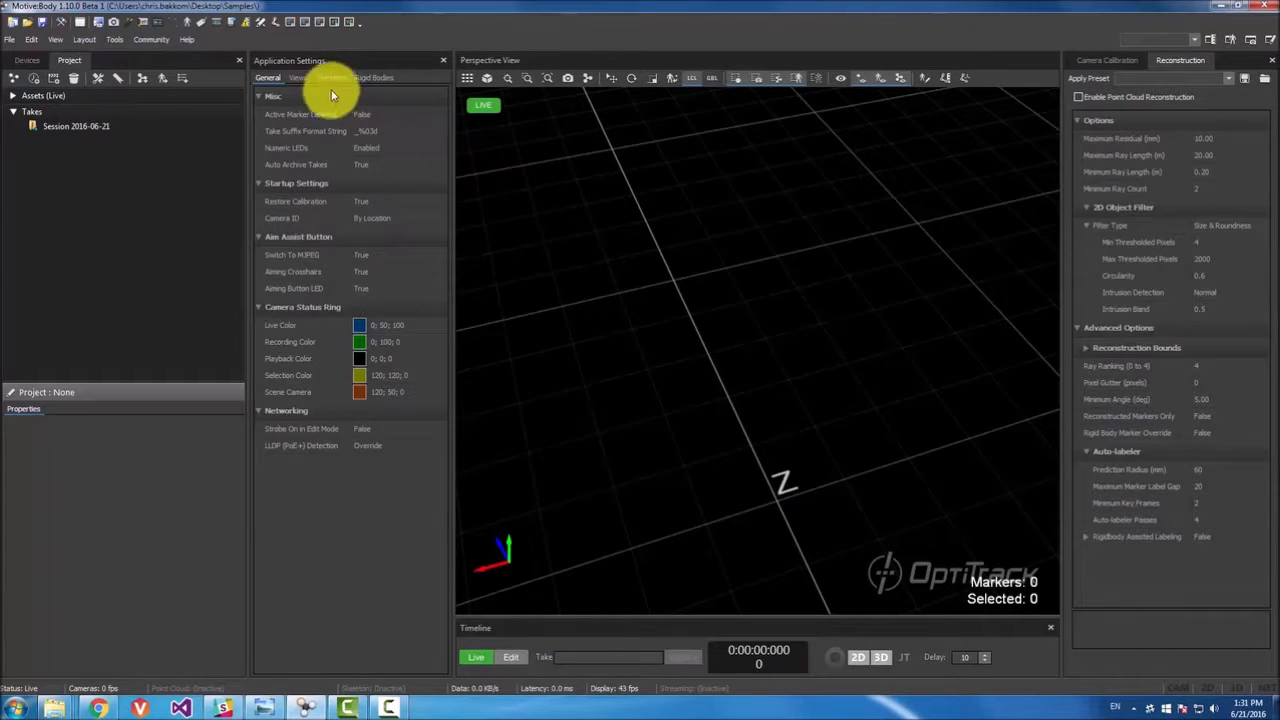
click(297, 77)
mouse_move(449, 186)
mouse_down()
mouse_move(429, 243)
mouse_move(437, 386)
mouse_move(443, 208)
mouse_up()
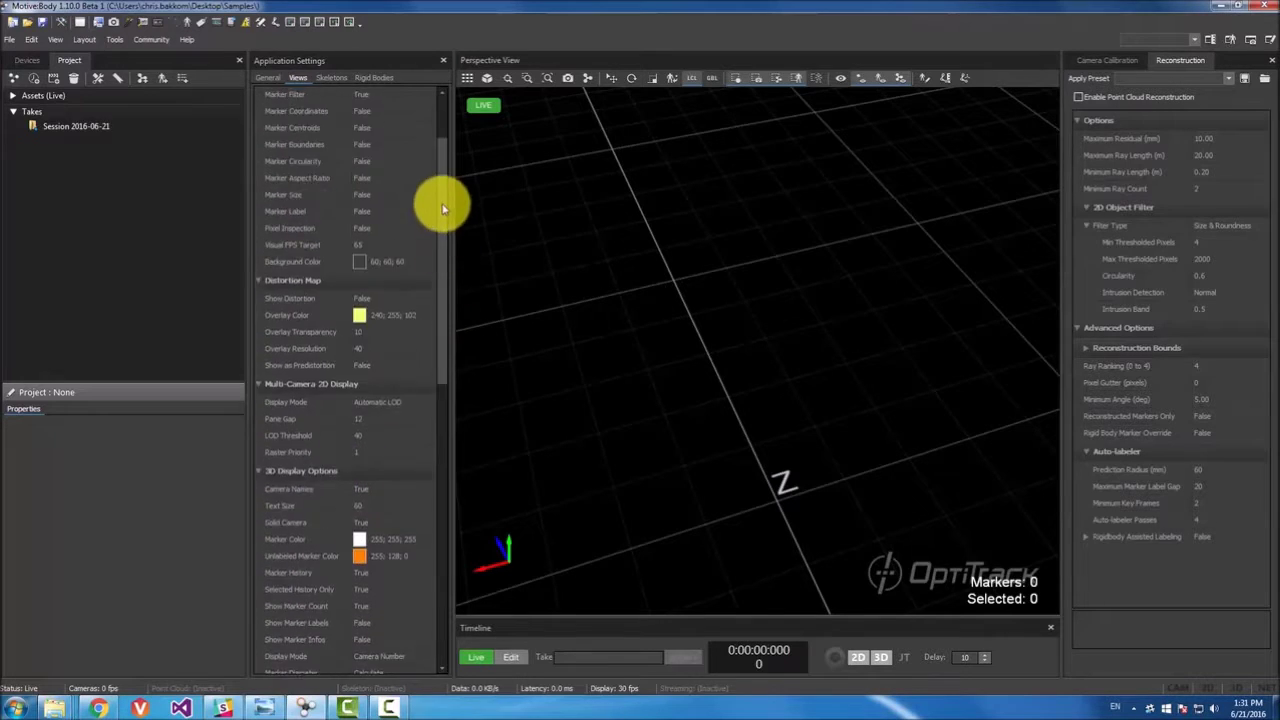
click(267, 77)
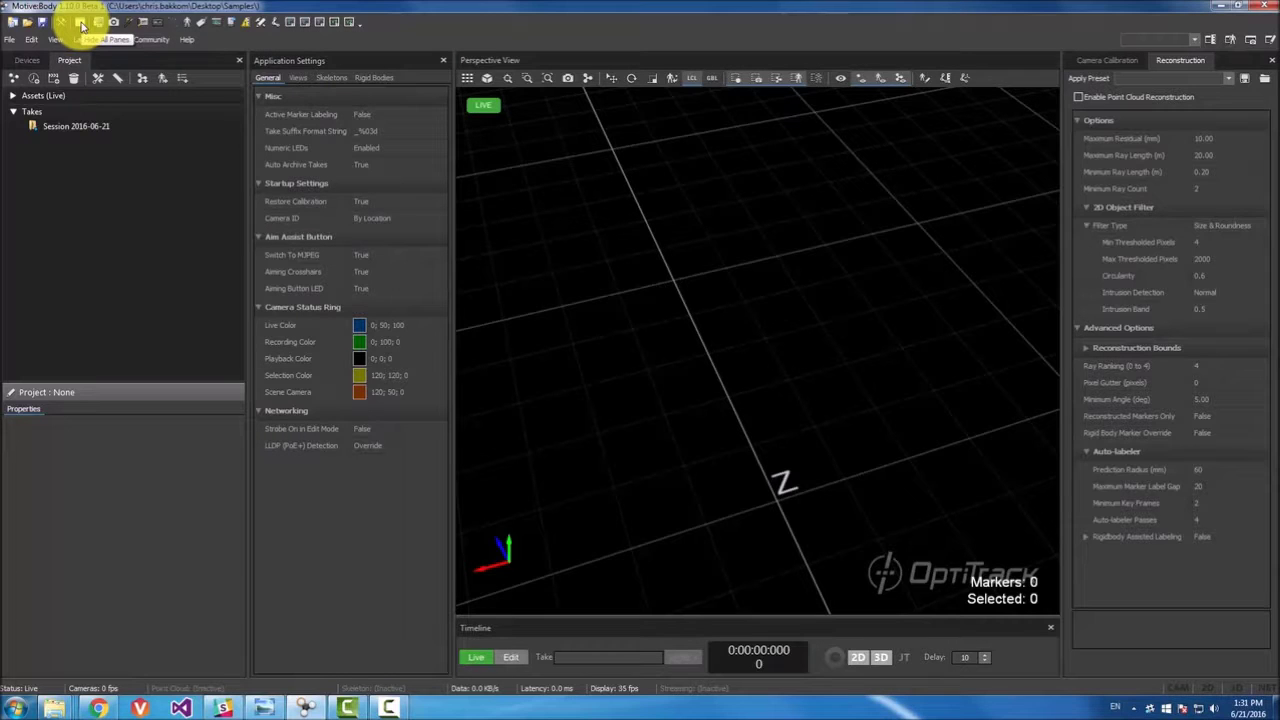
Hide all panes so the Perspective View fills the window, and orbit it to an oblique angle.
click(81, 23)
right_drag(670, 436, 528, 277)
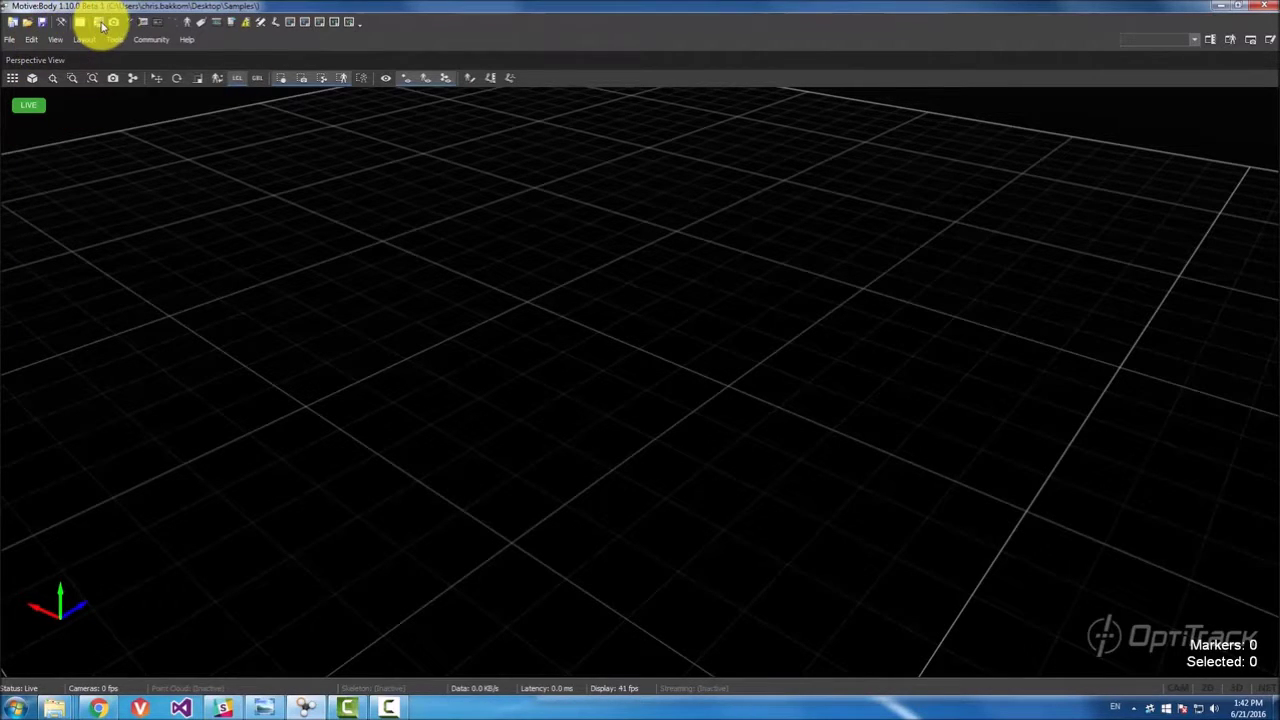
click(99, 22)
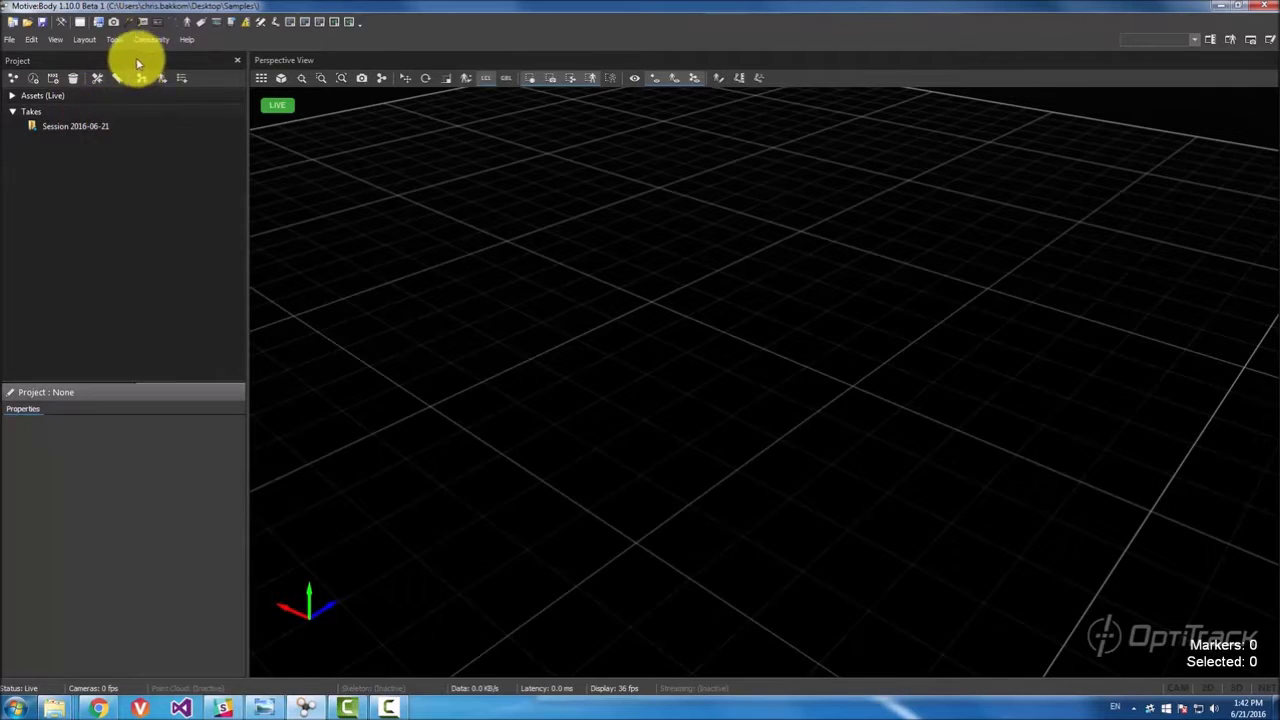
drag(137, 56, 645, 72)
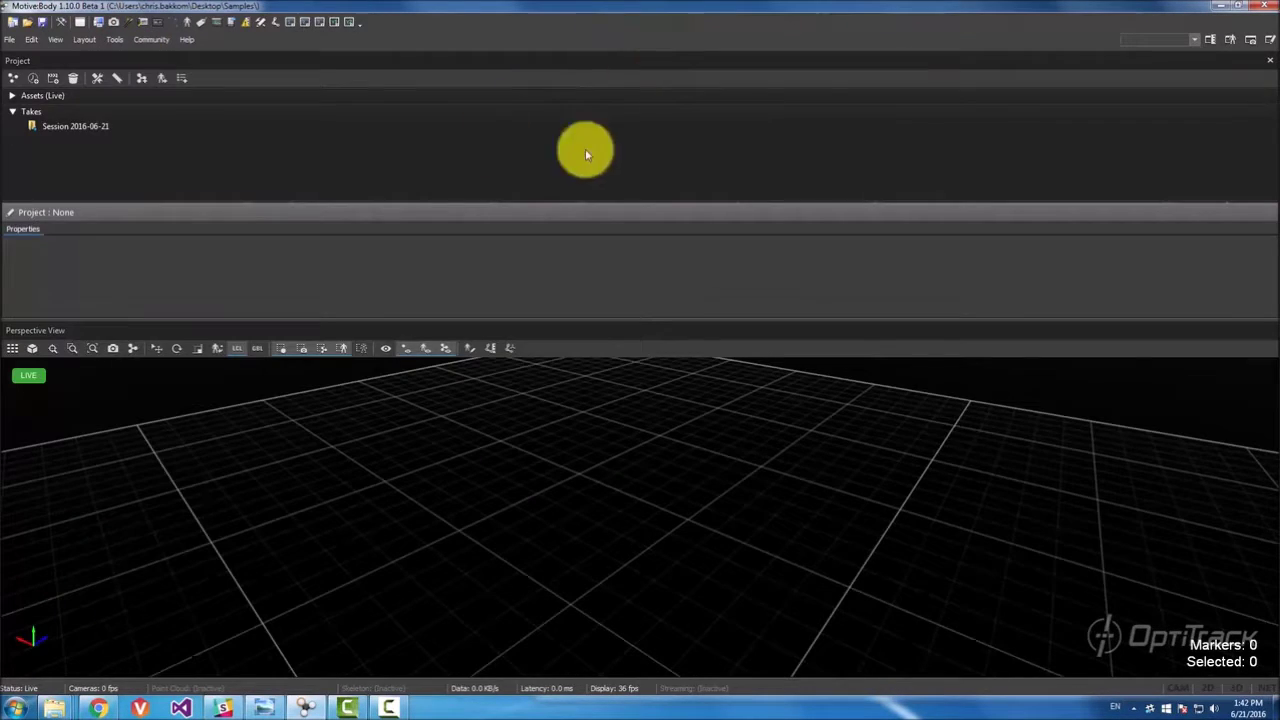
click(1270, 62)
click(204, 25)
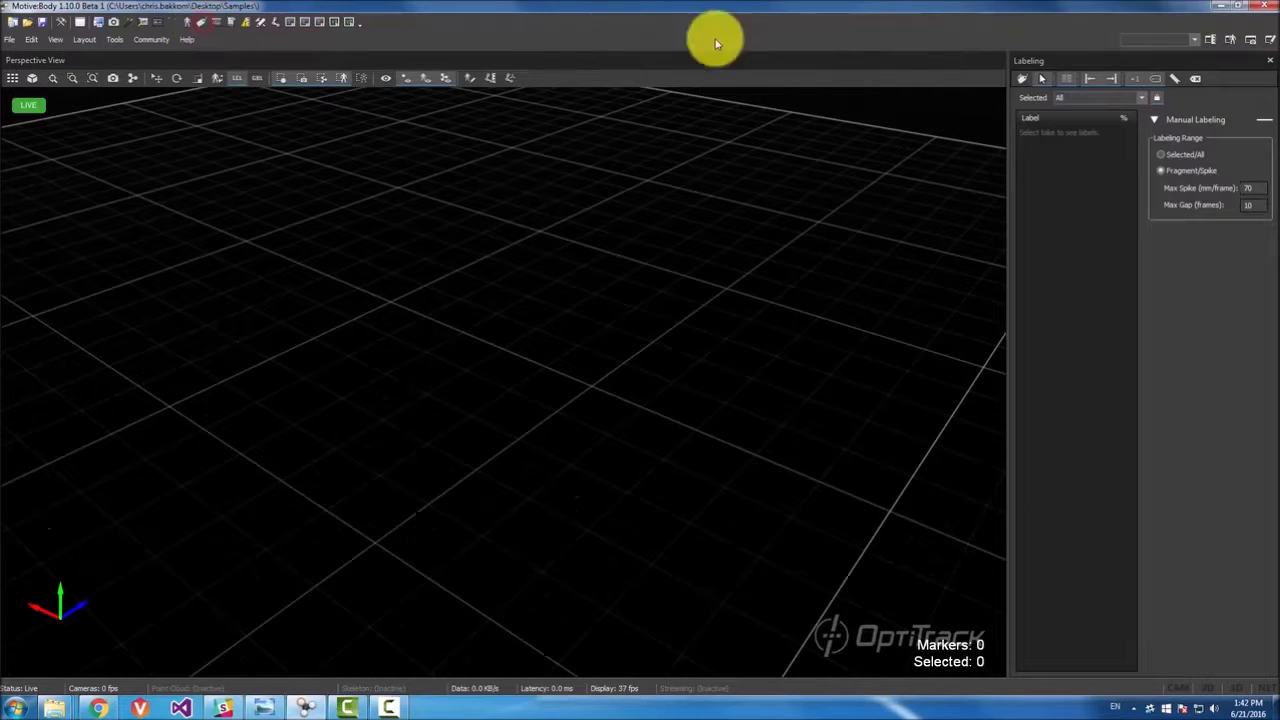
click(1270, 61)
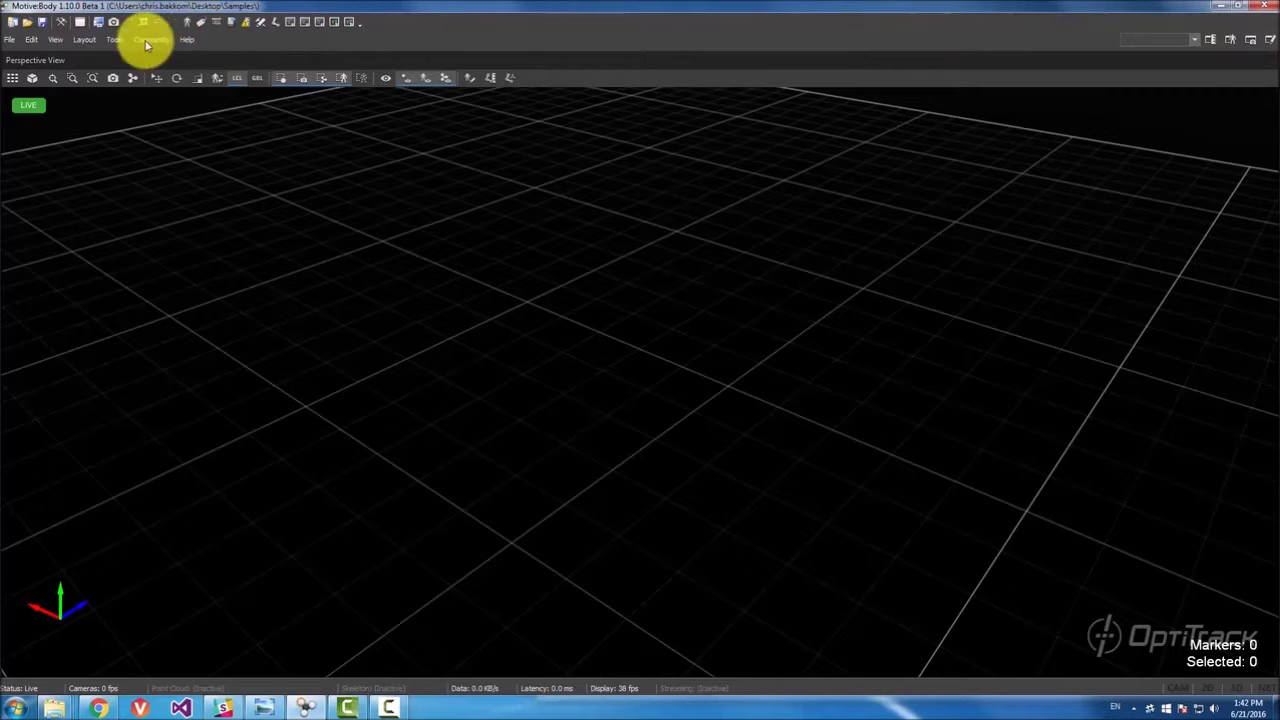
click(57, 40)
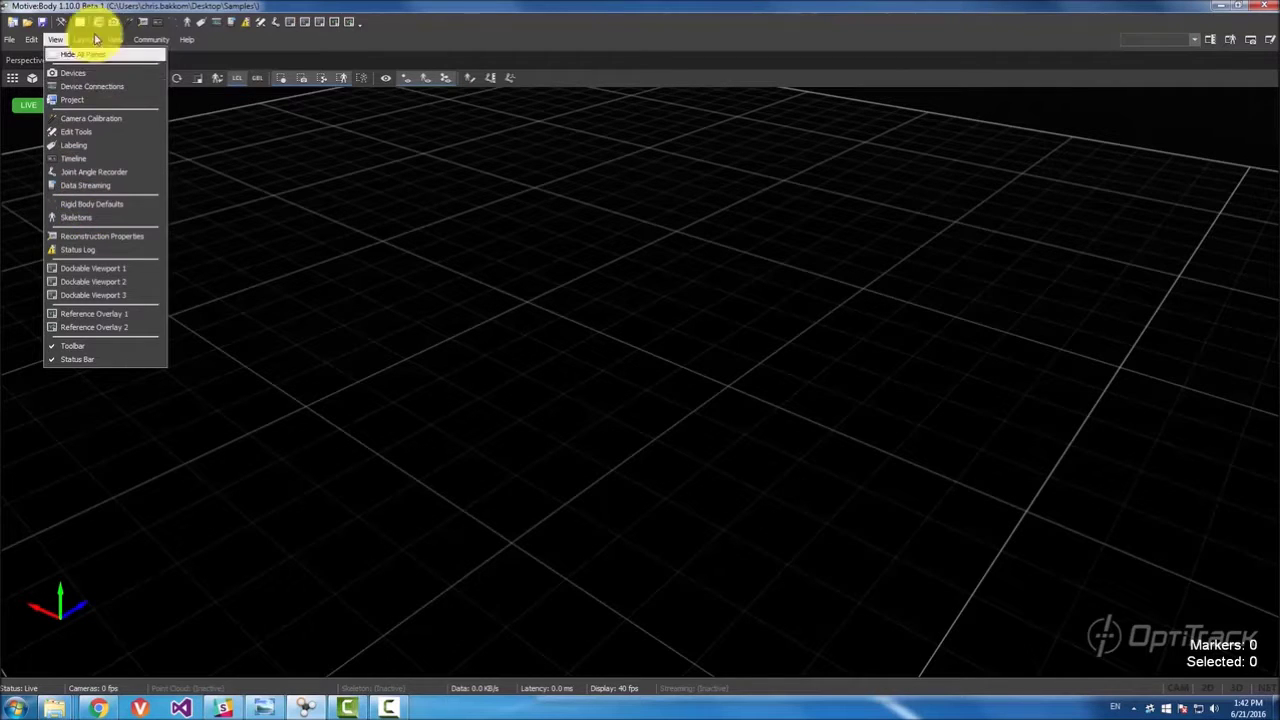
click(52, 40)
click(55, 40)
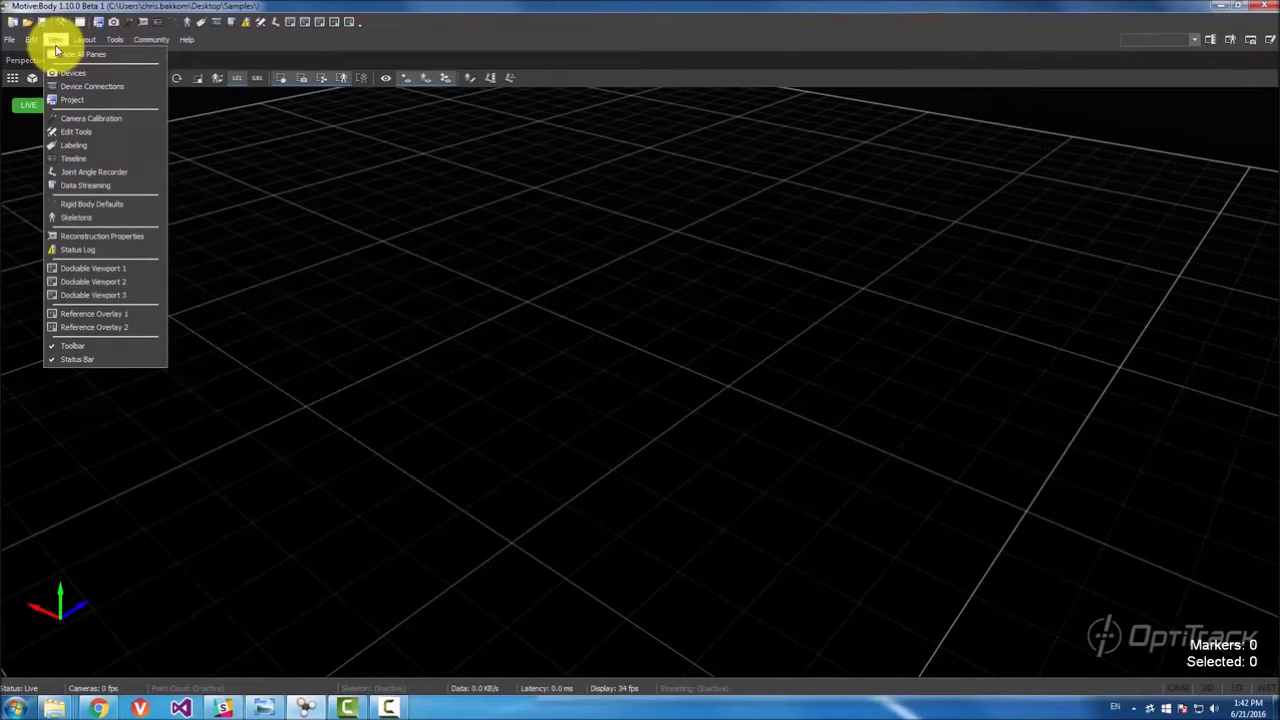
click(53, 40)
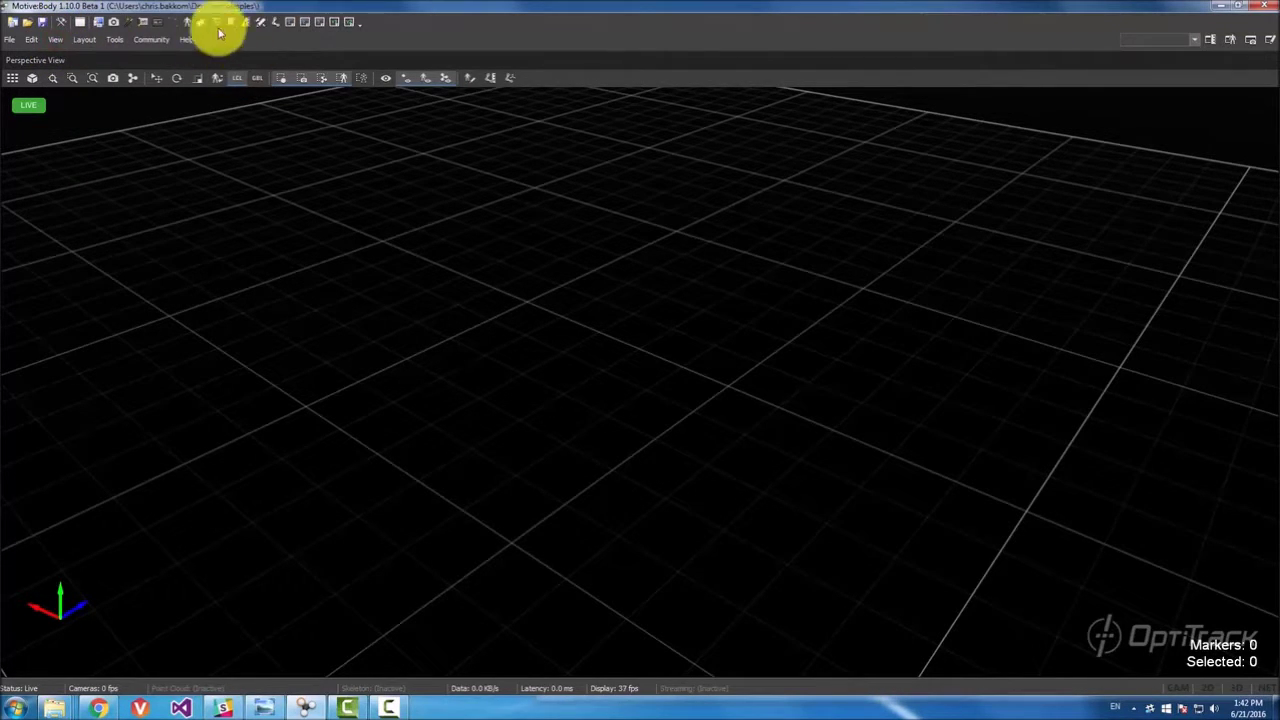
click(272, 27)
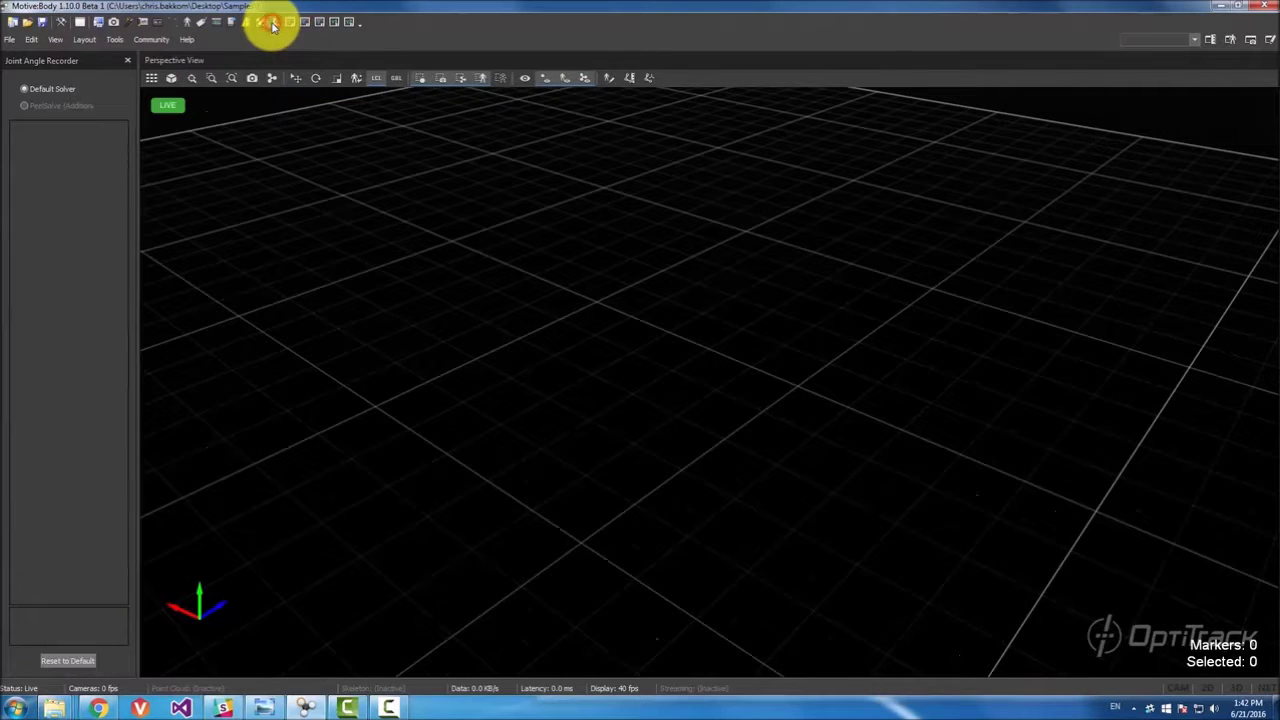
click(128, 62)
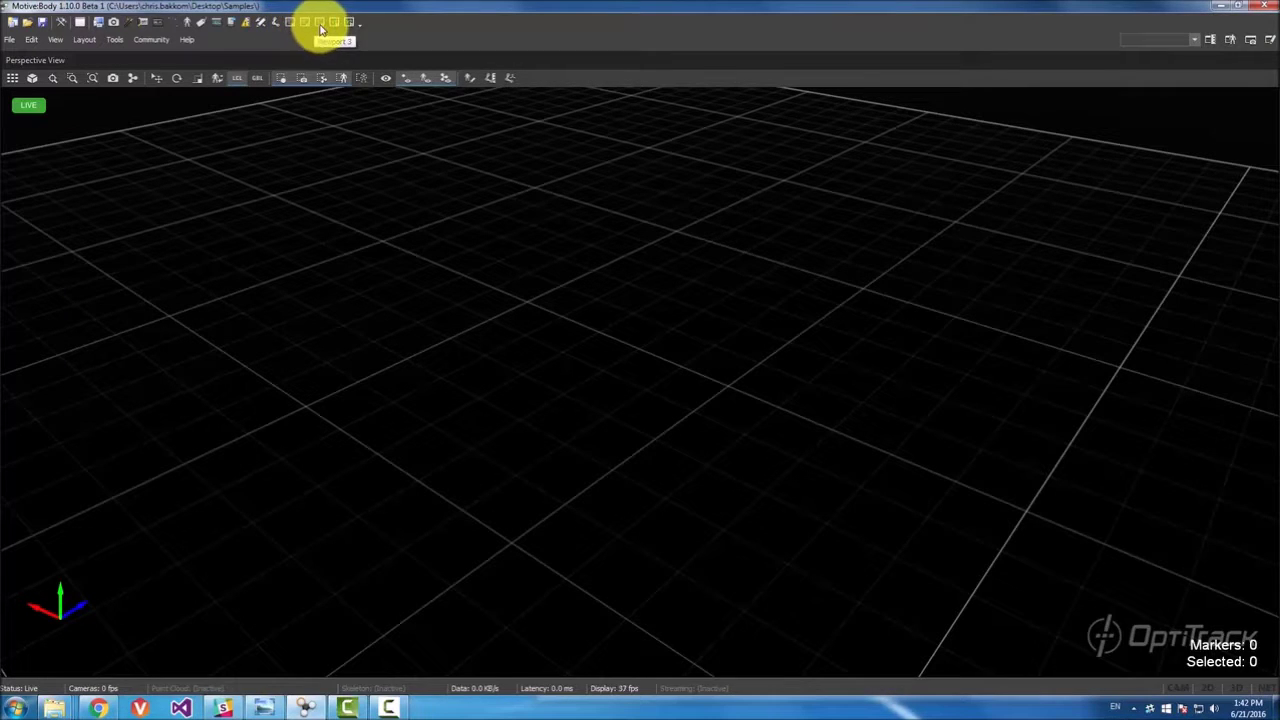
Split the layout and set the lower pane to a top-down preset view.
click(287, 24)
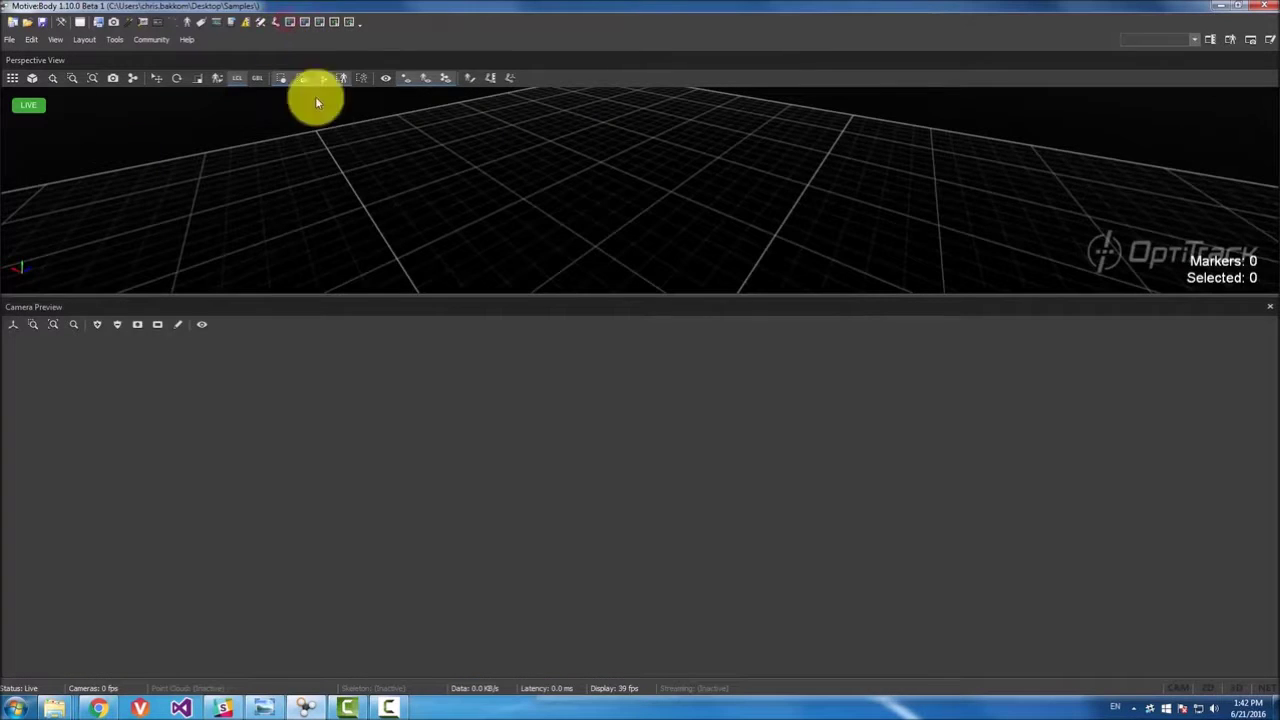
right_drag(140, 140, 174, 117)
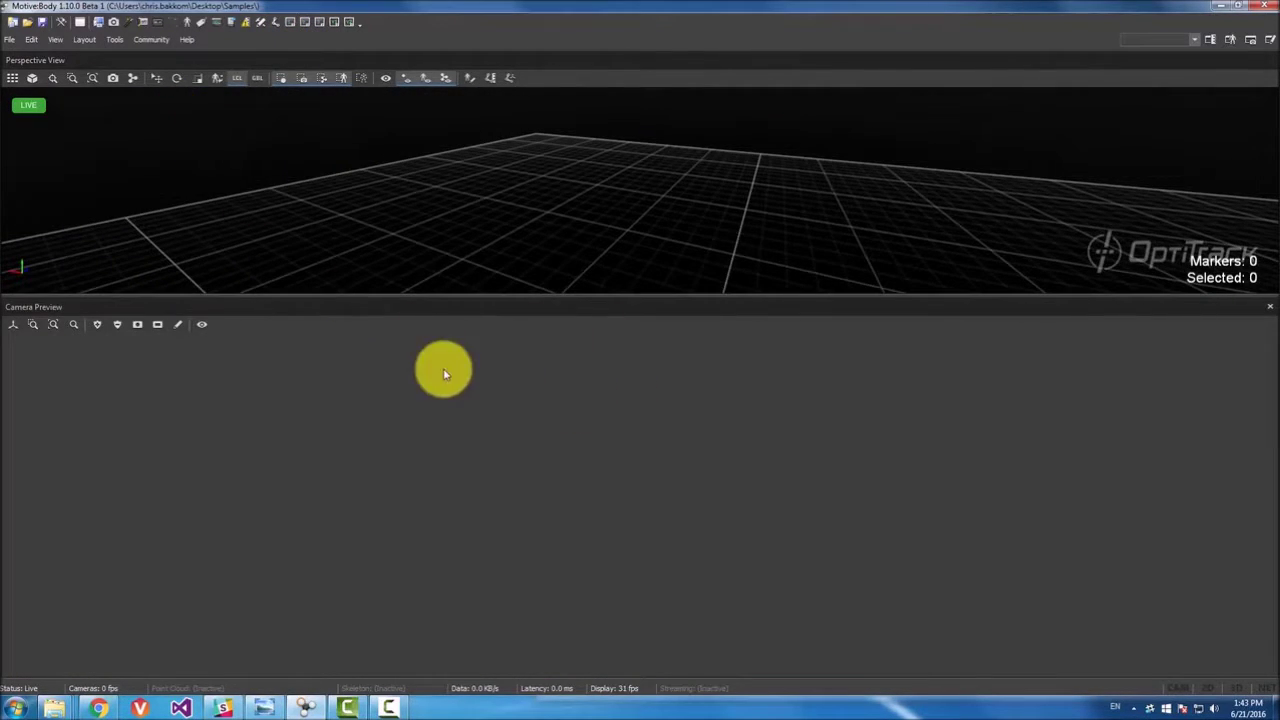
click(12, 324)
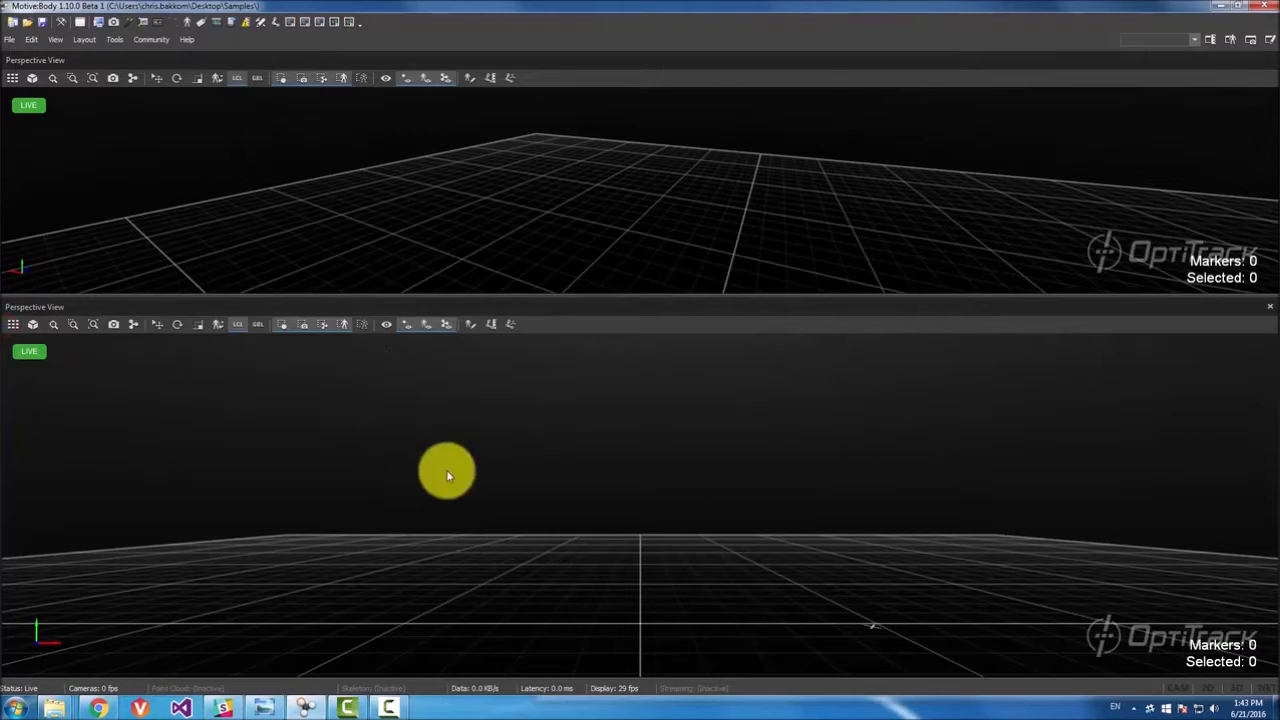
right_drag(600, 398, 130, 497)
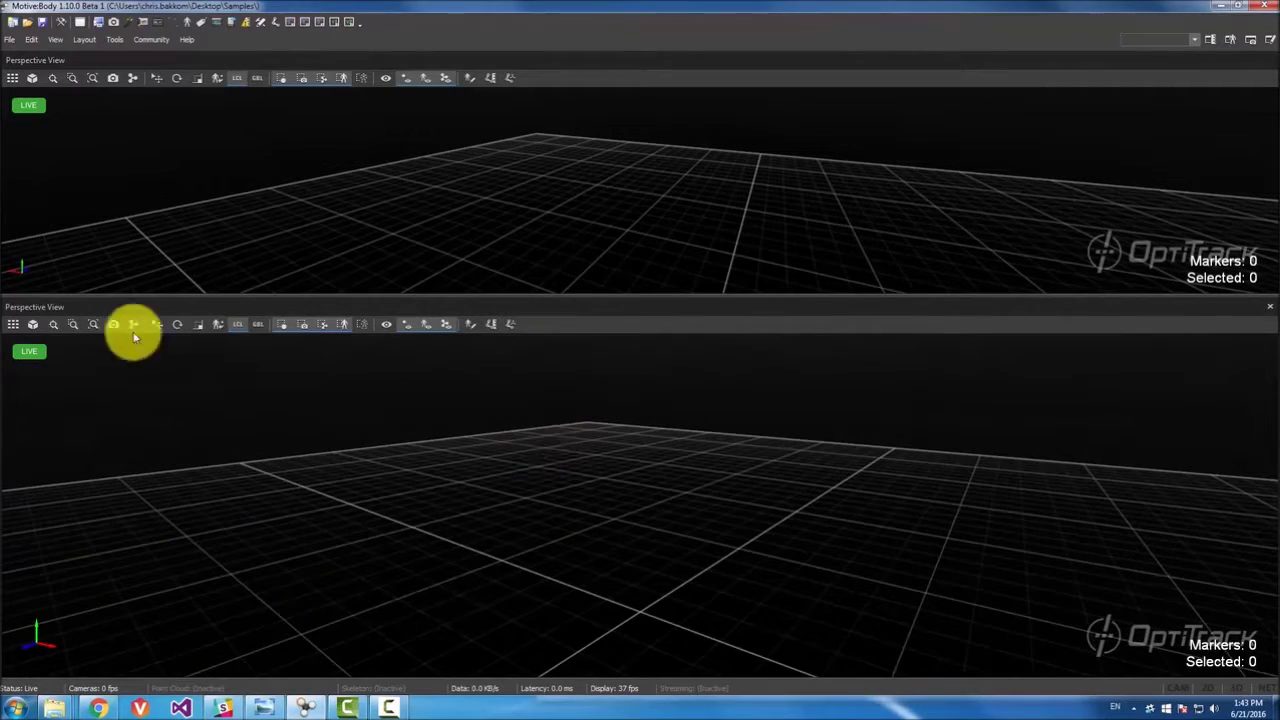
click(31, 325)
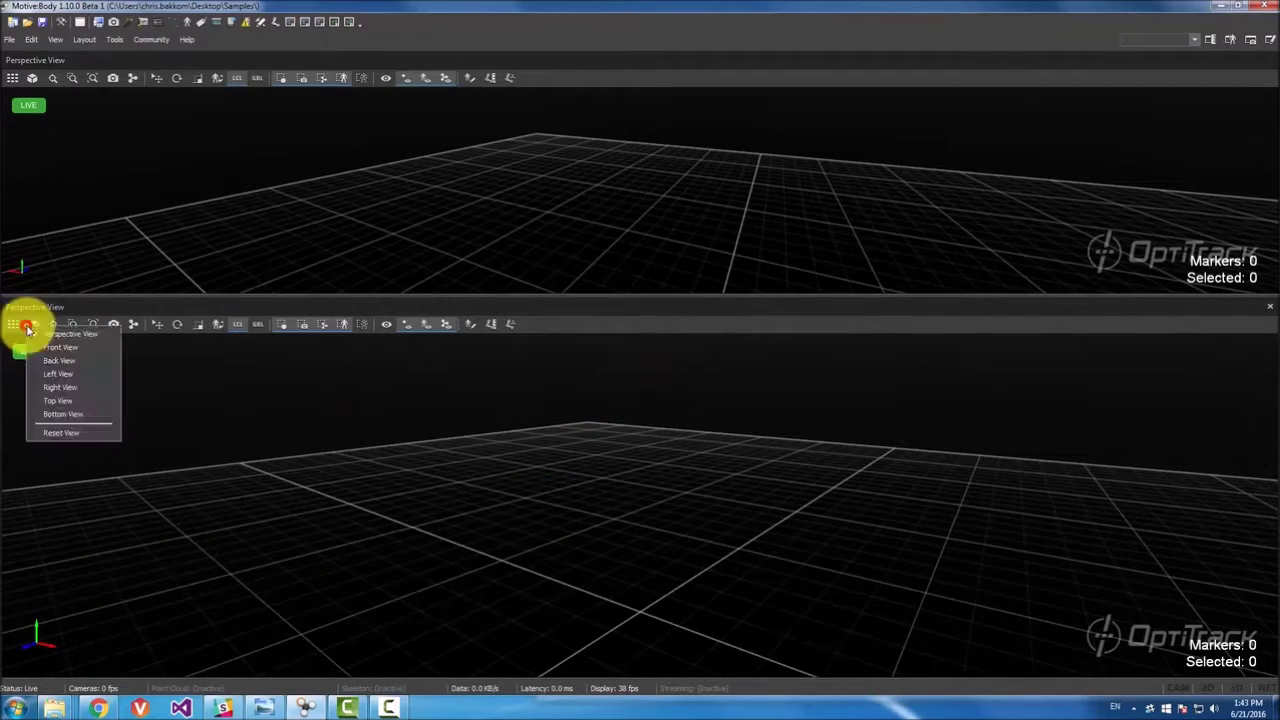
click(76, 400)
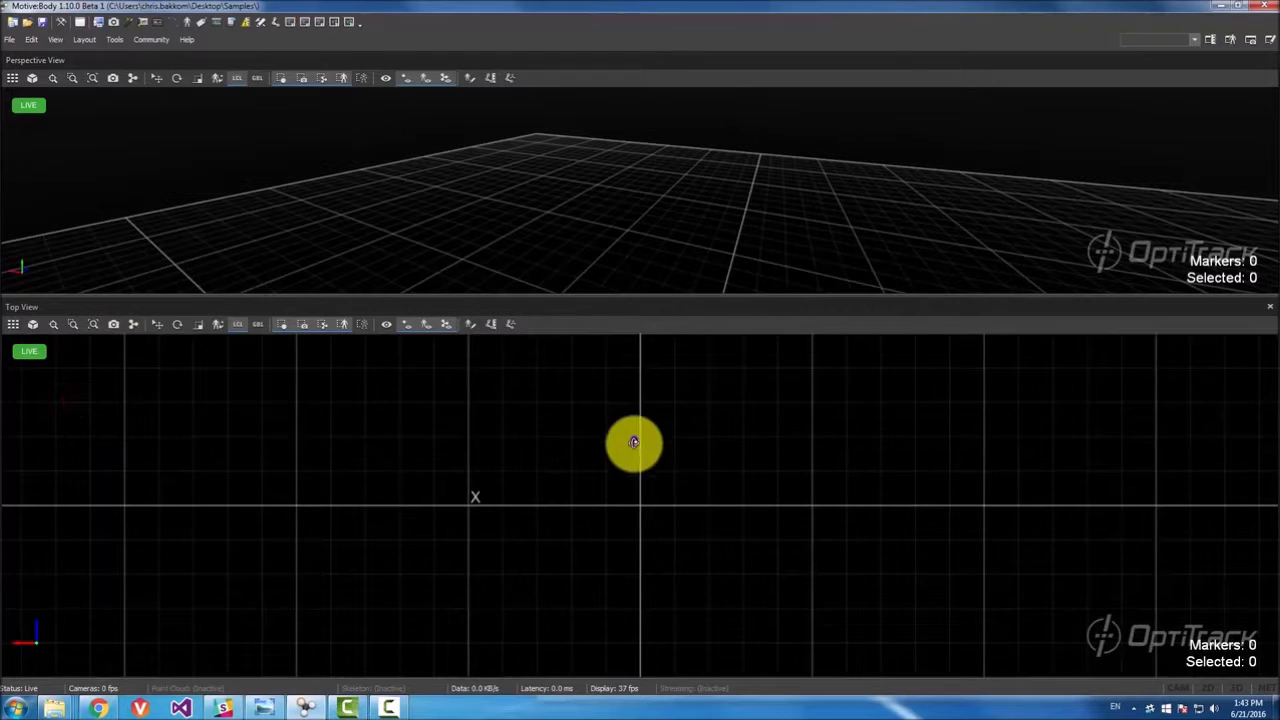
scroll(605, 455, down, 5)
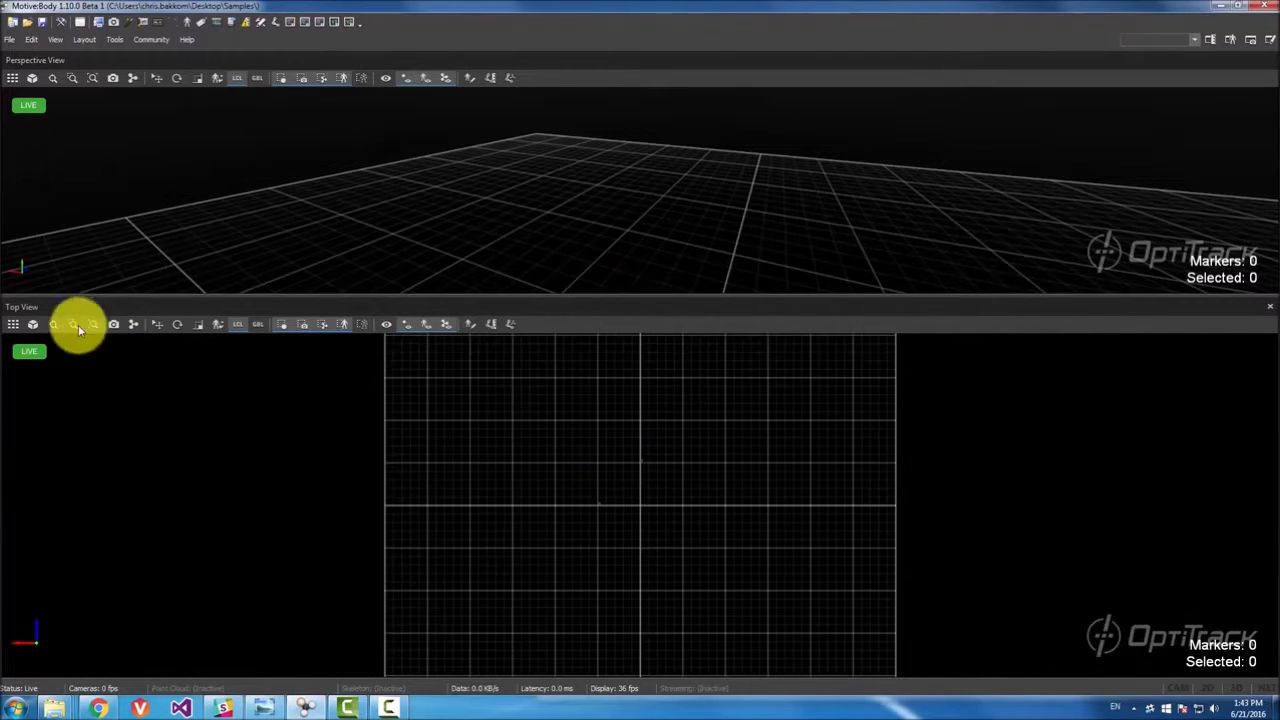
Dock a Camera Preview pane beside the Top View, then return to a single Perspective View.
click(305, 22)
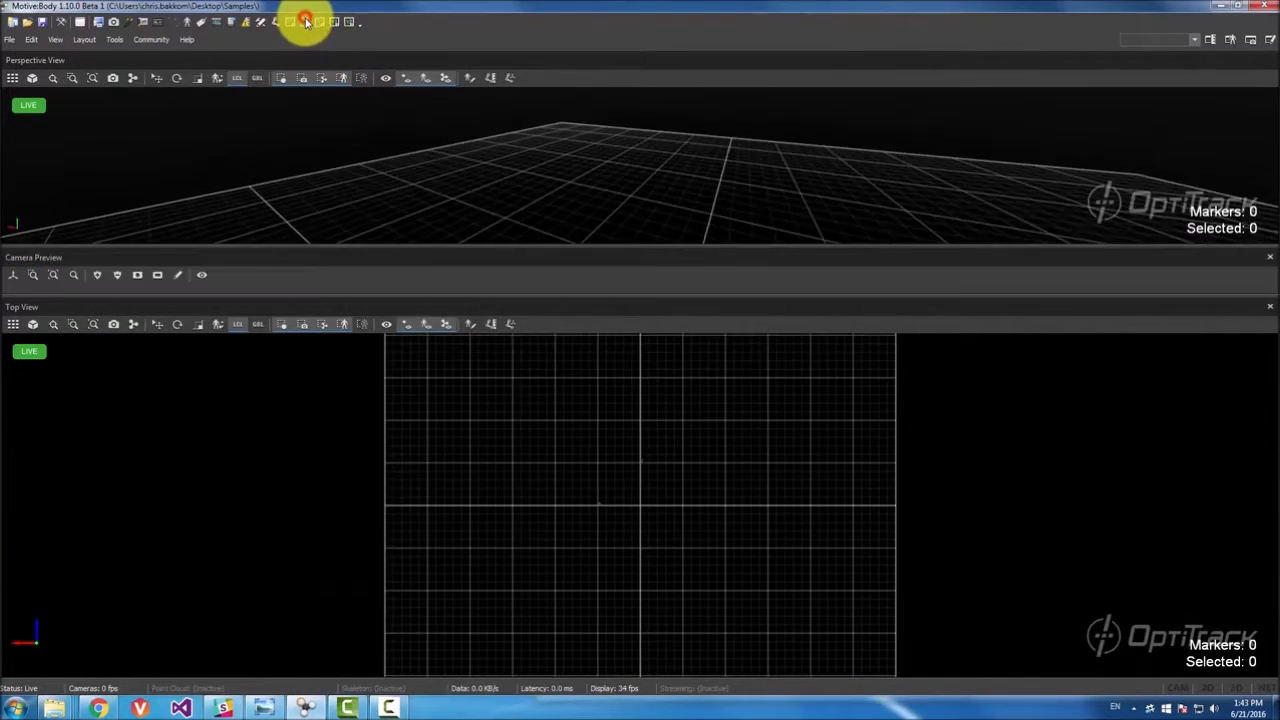
drag(414, 243, 620, 488)
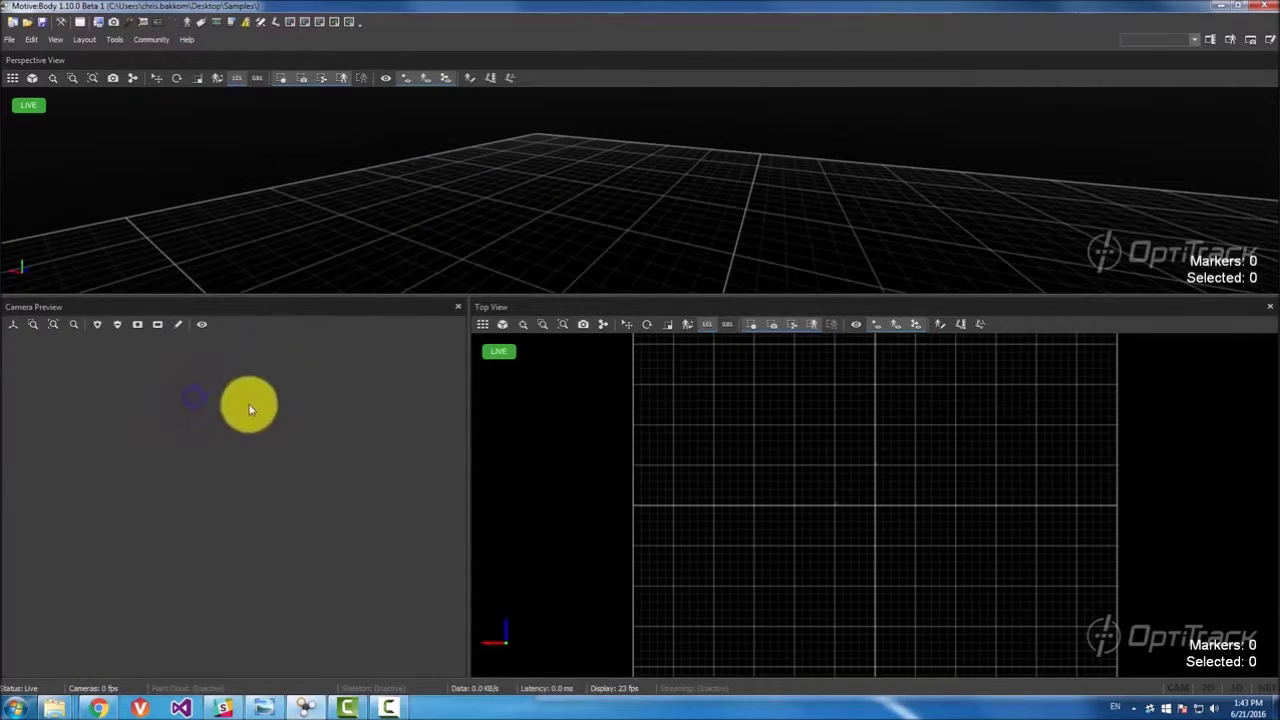
click(11, 79)
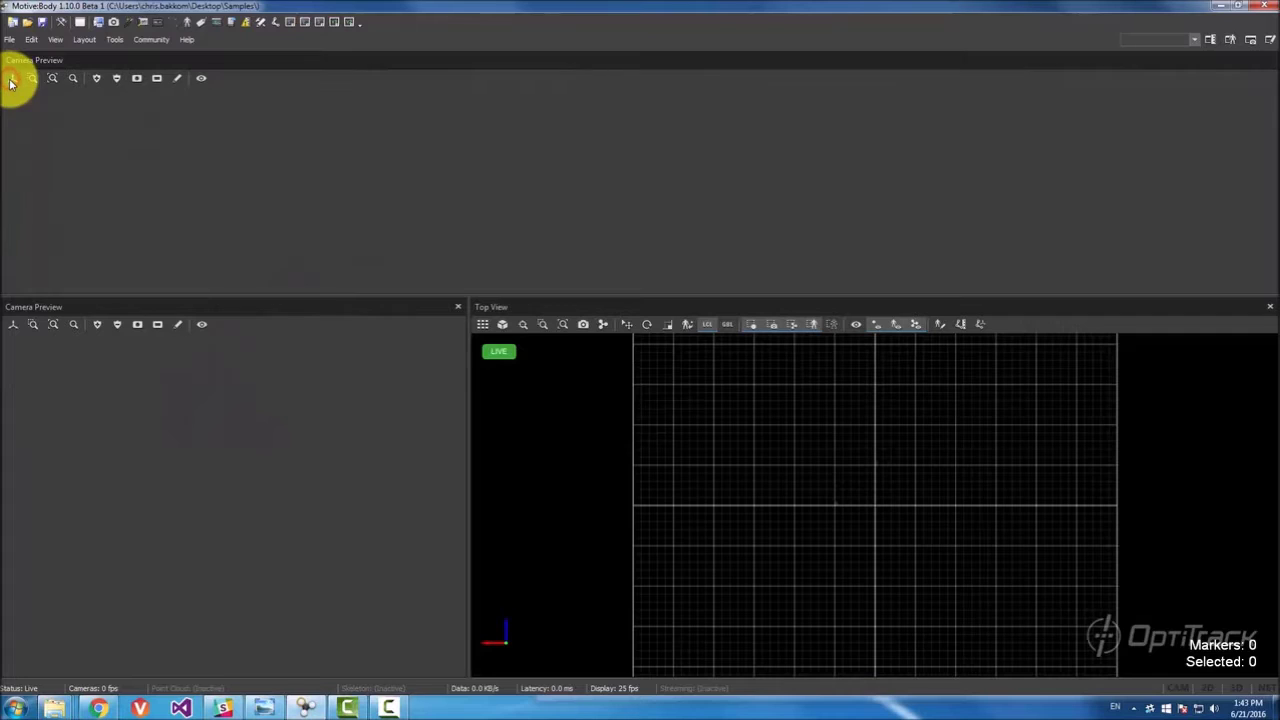
click(11, 80)
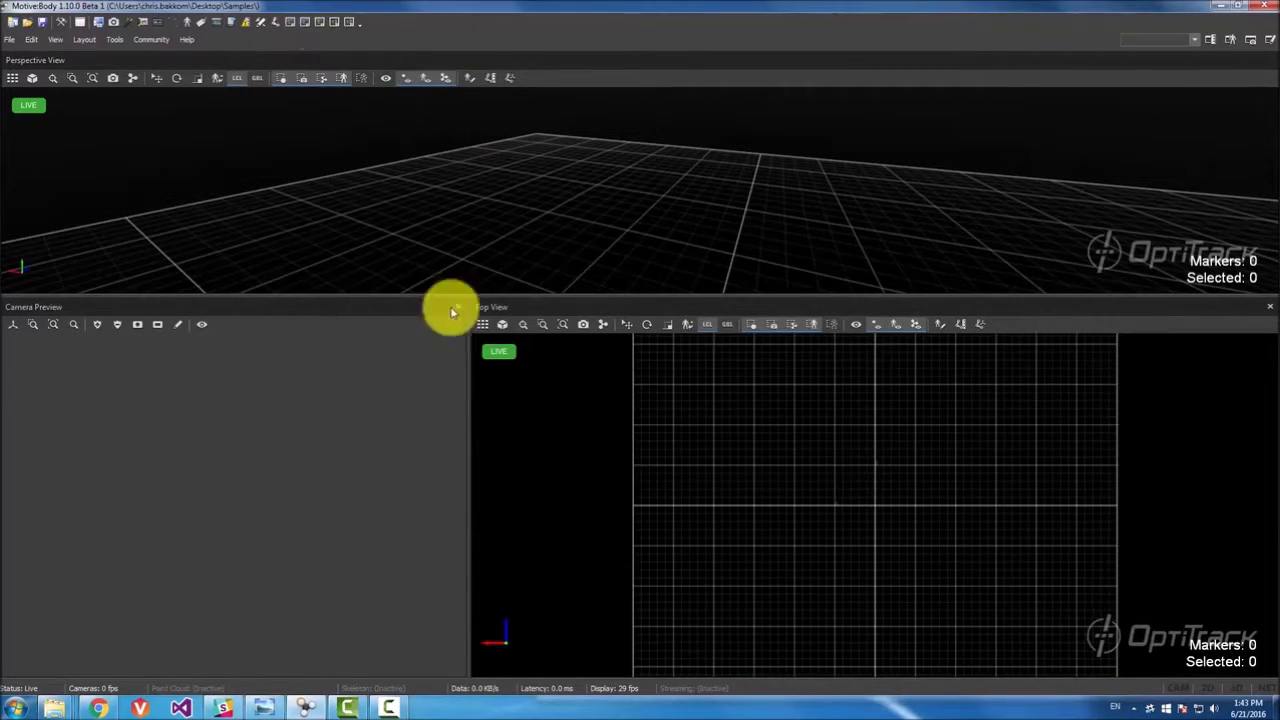
click(80, 22)
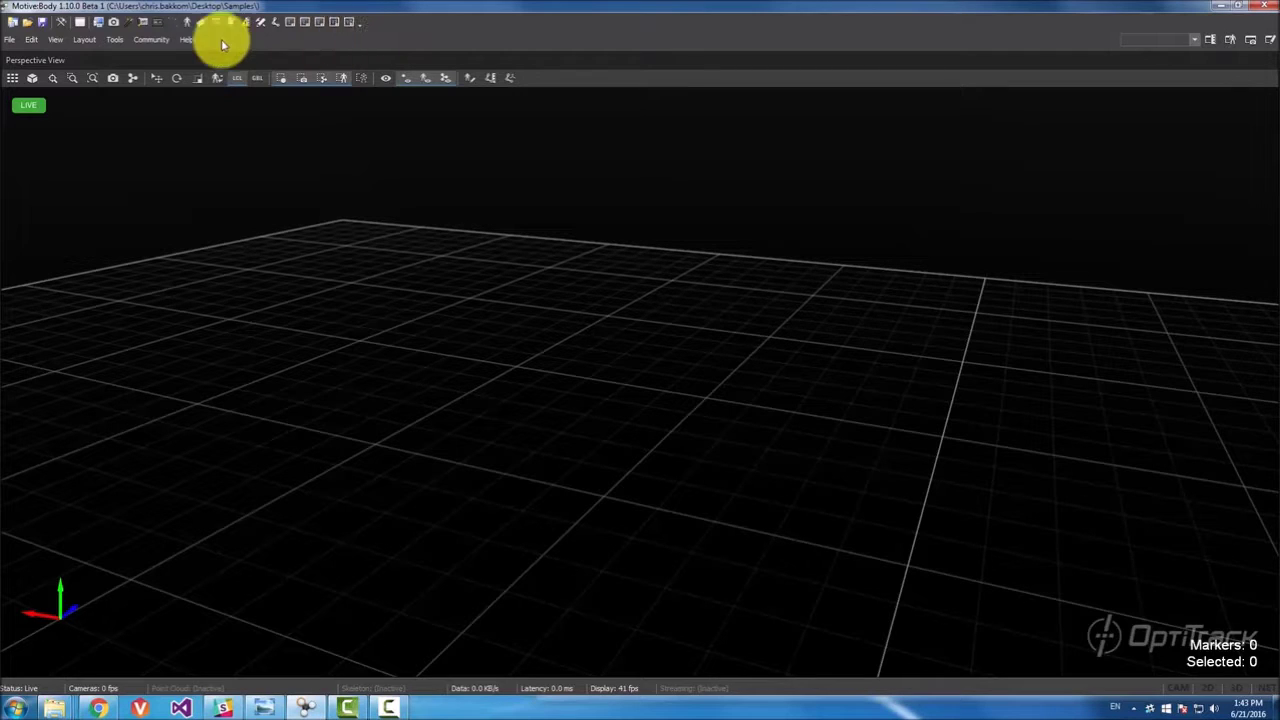
Show the Devices pane with the Unnamed camera group selected, and reposition a floating Reference View.
click(113, 22)
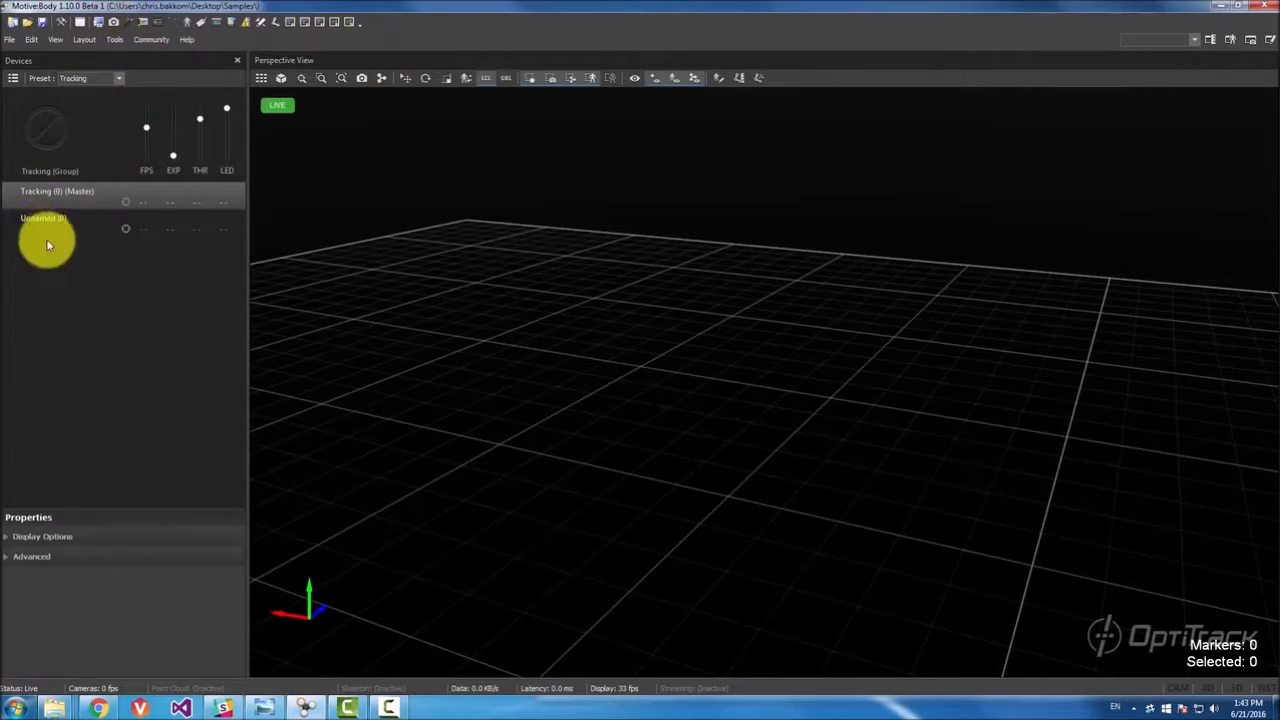
click(75, 230)
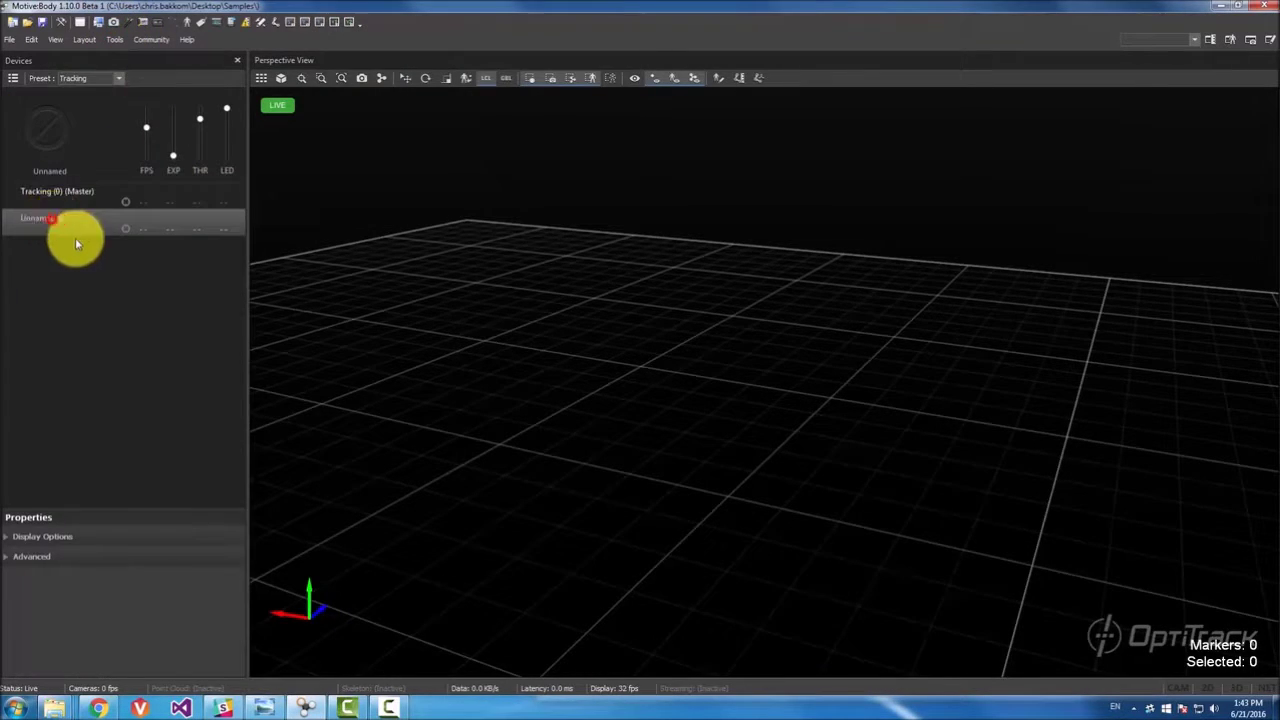
click(335, 24)
drag(717, 352, 556, 118)
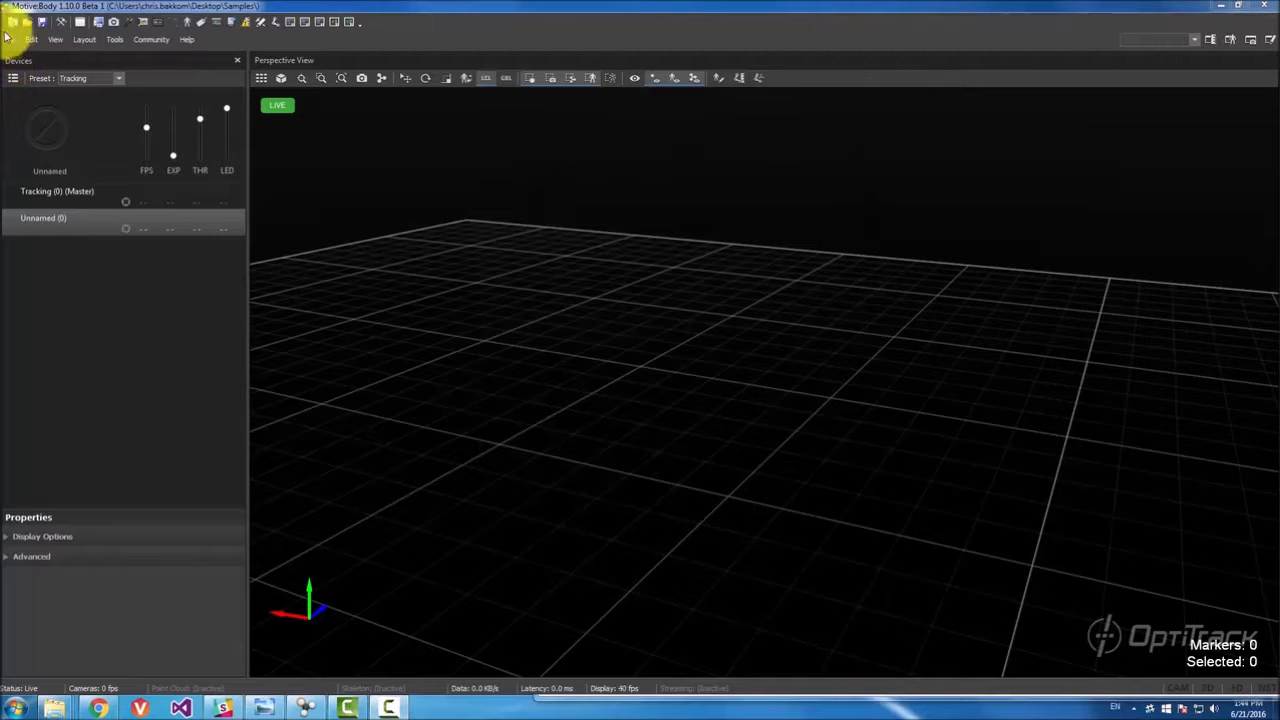
Browse the File menu, then use Edit > Reset Application Settings to restore defaults.
click(9, 40)
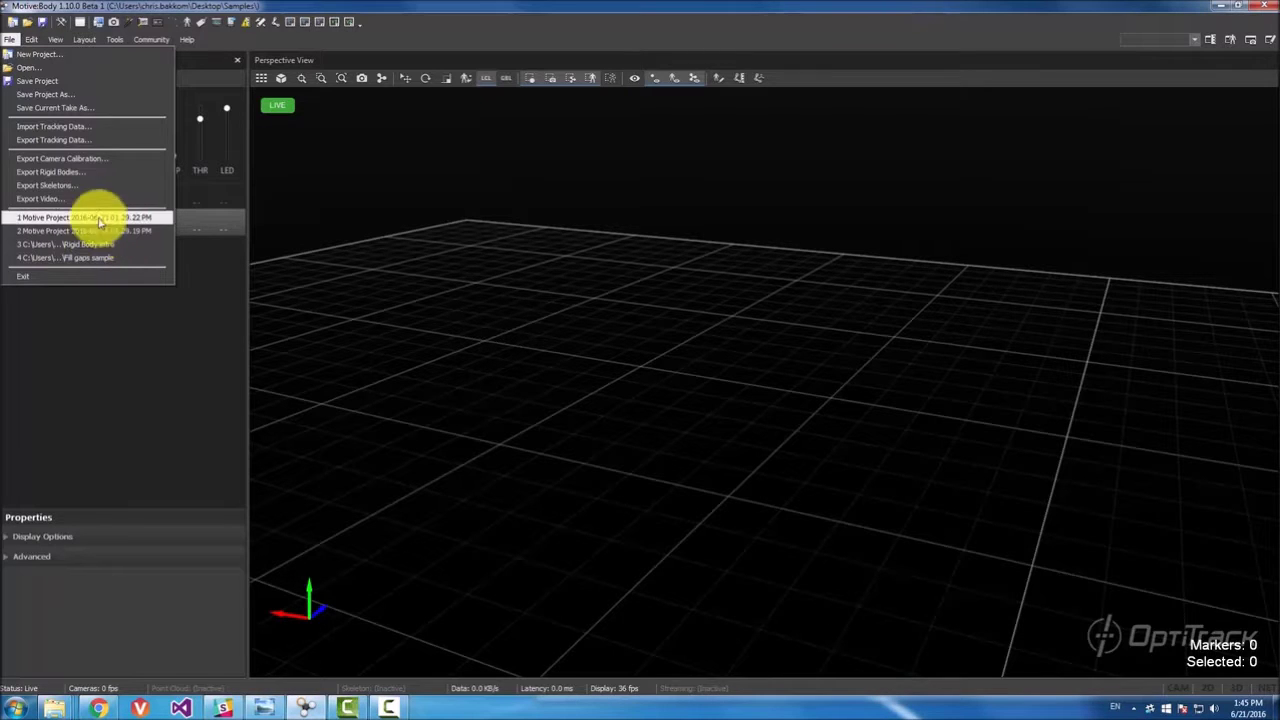
mouse_move(35, 40)
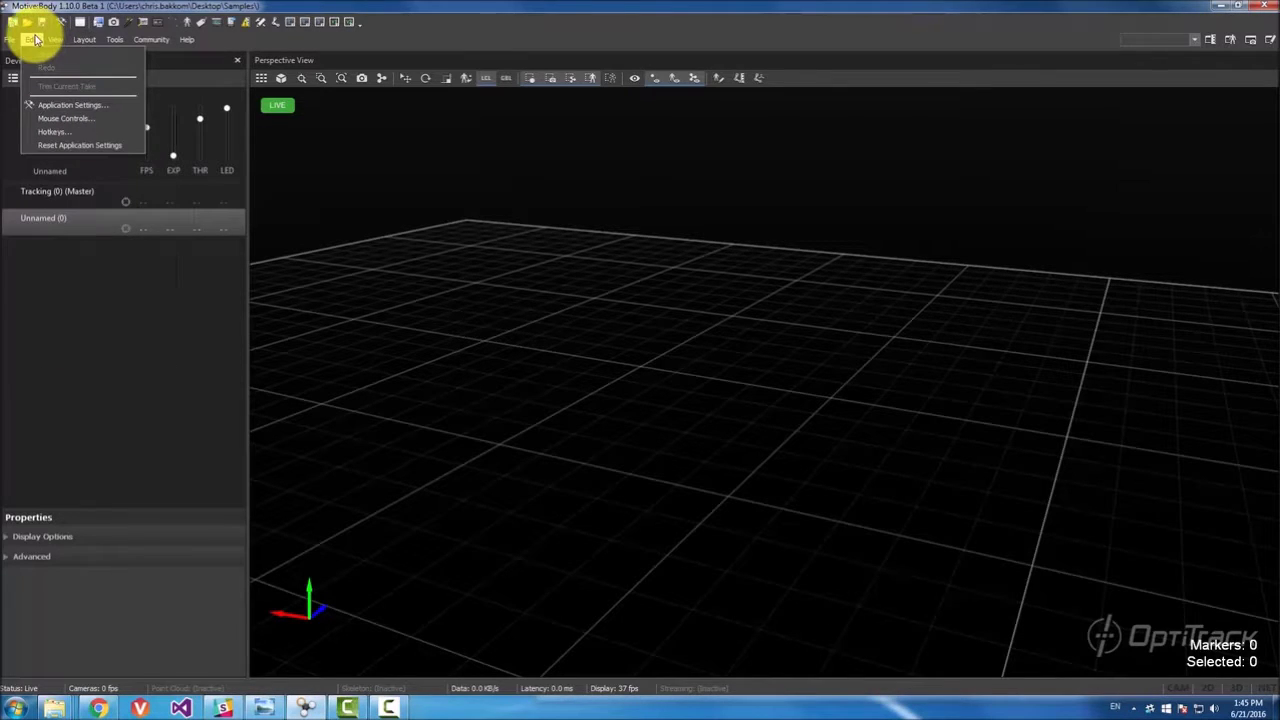
click(99, 147)
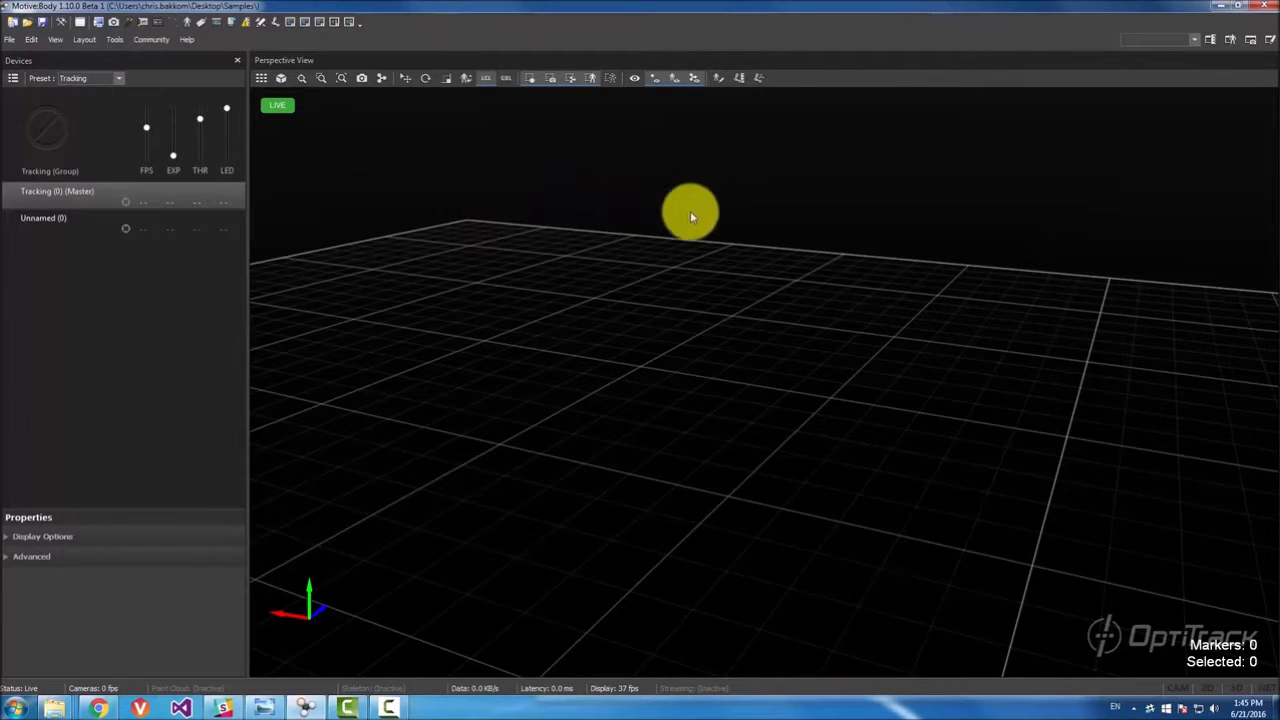
right_drag(691, 214, 486, 320)
Reset the 3D view angle and show the Skeleton panel and Application Settings' Views options.
key(h)
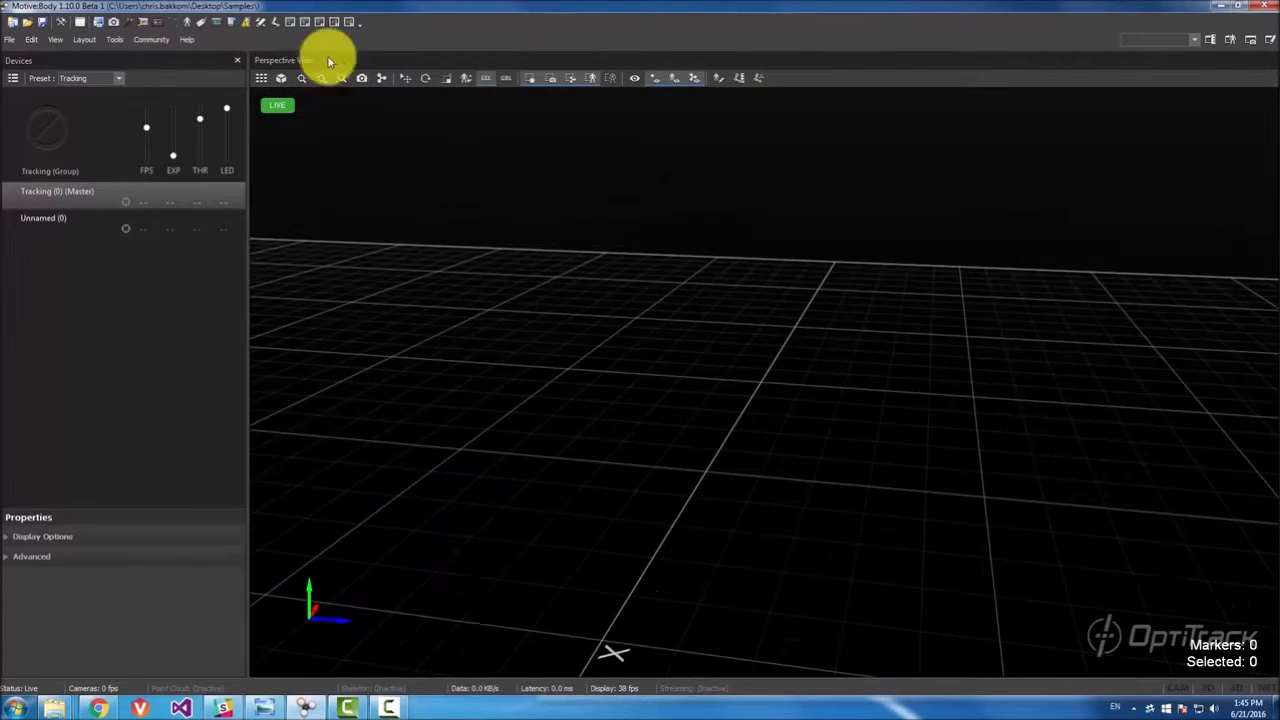
click(187, 21)
click(261, 21)
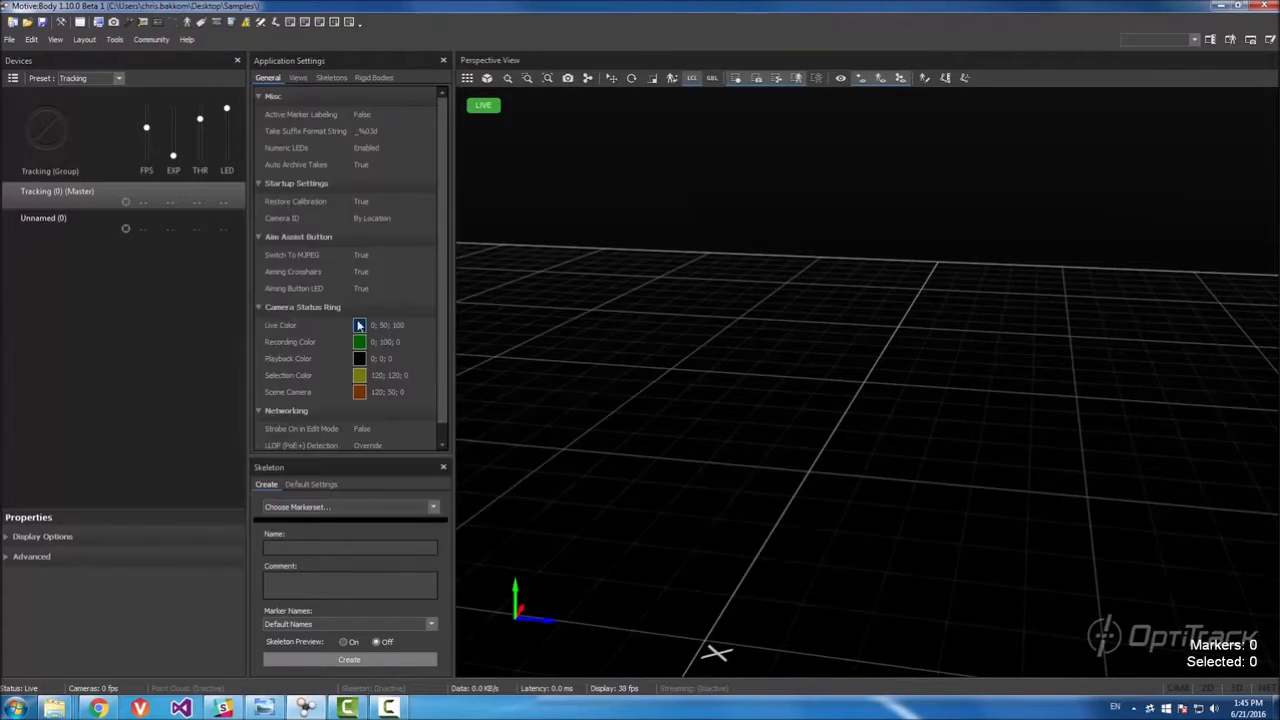
click(297, 77)
scroll(429, 328, down, 5)
Set a green view background, a pink grid, and select the Show Tracked Rays setting.
click(359, 195)
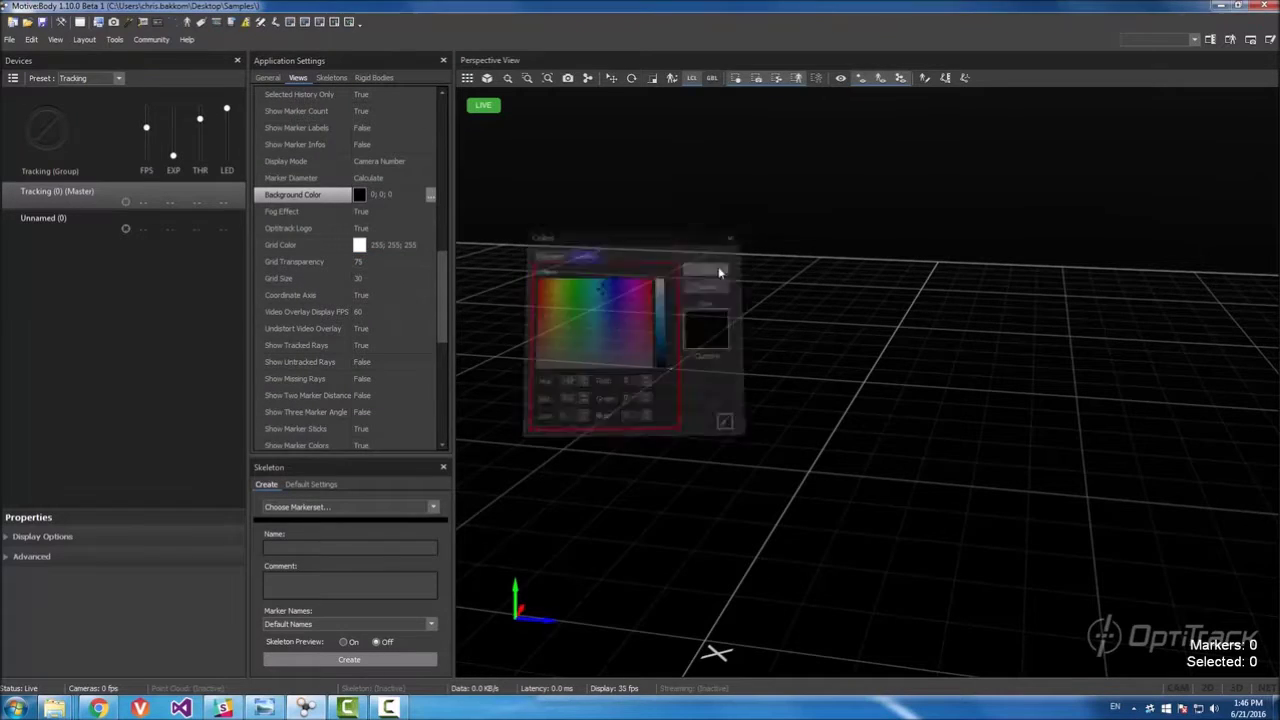
click(359, 296)
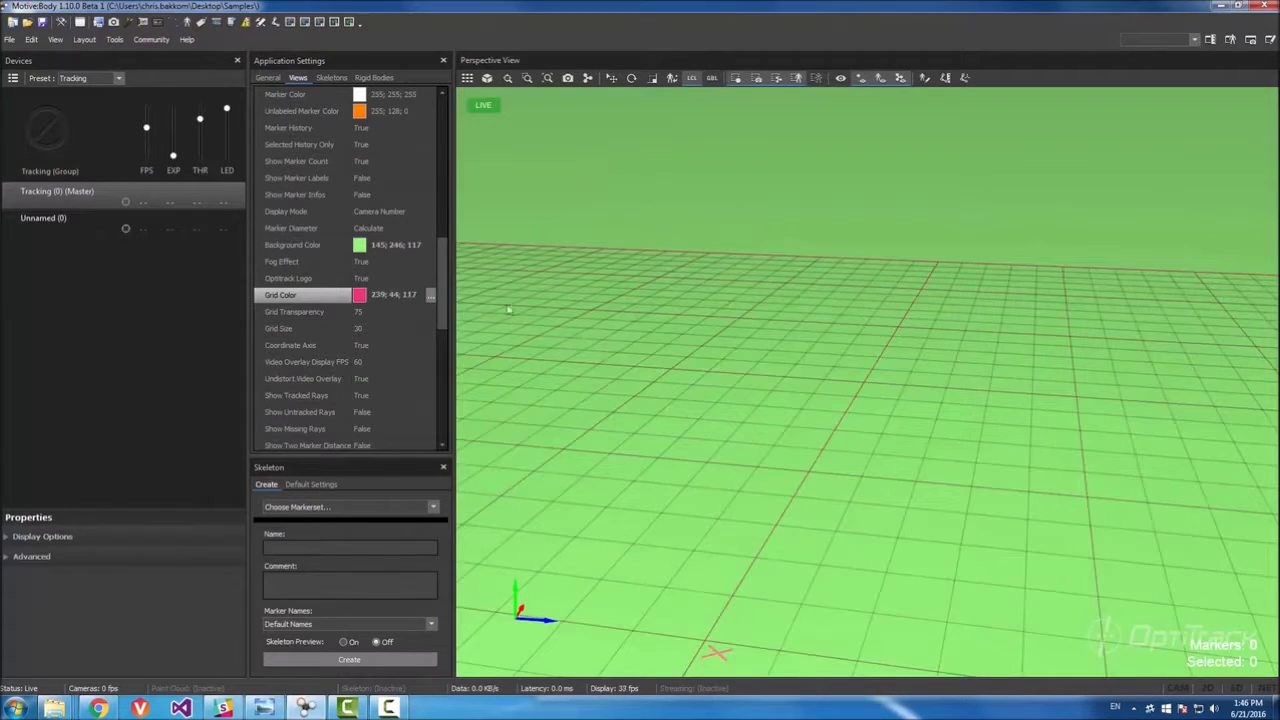
scroll(300, 347, down, 1)
click(296, 347)
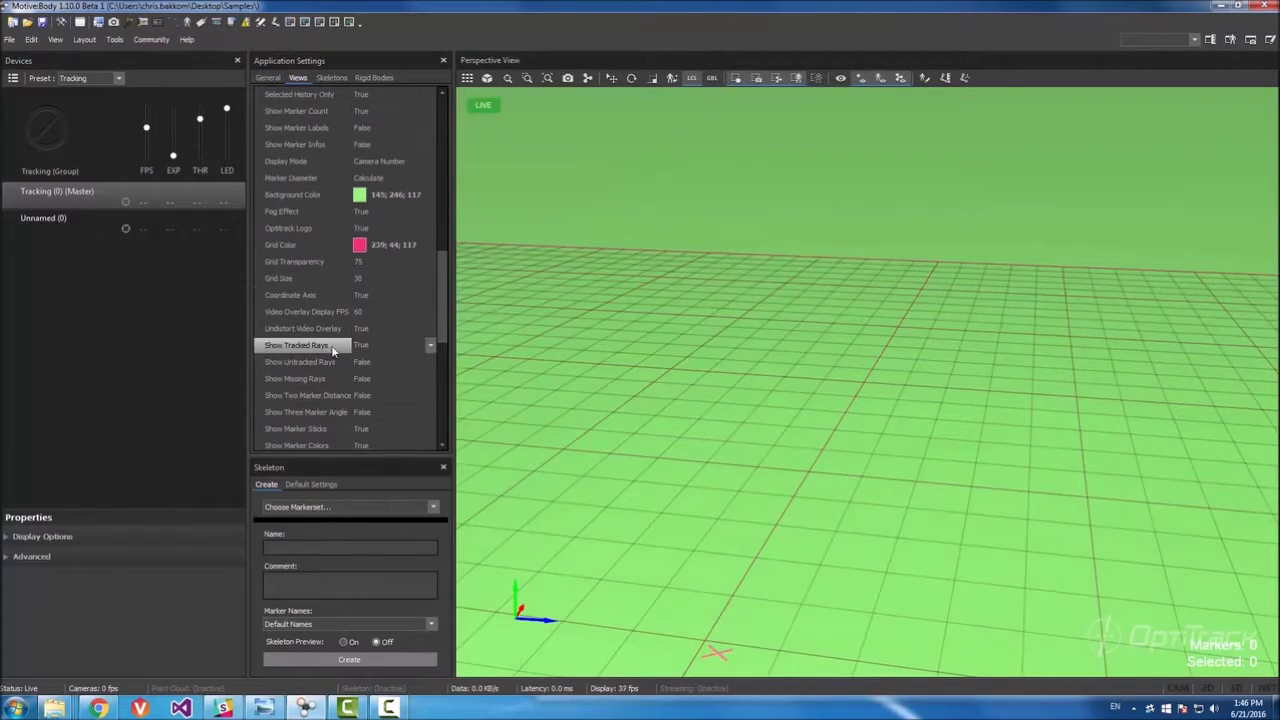
scroll(300, 347, down, 2)
right_drag(865, 295, 806, 353)
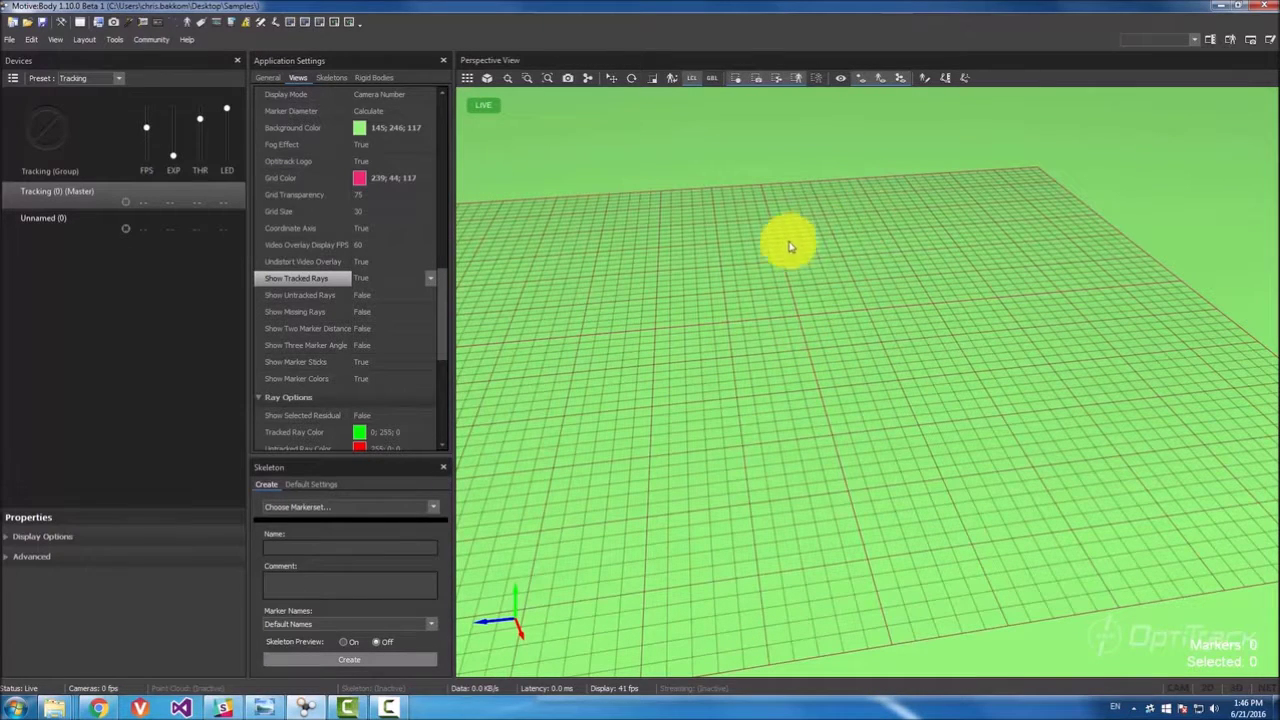
Restore default settings for a black background and white grid, then close Application Settings and Skeleton panels.
click(14, 40)
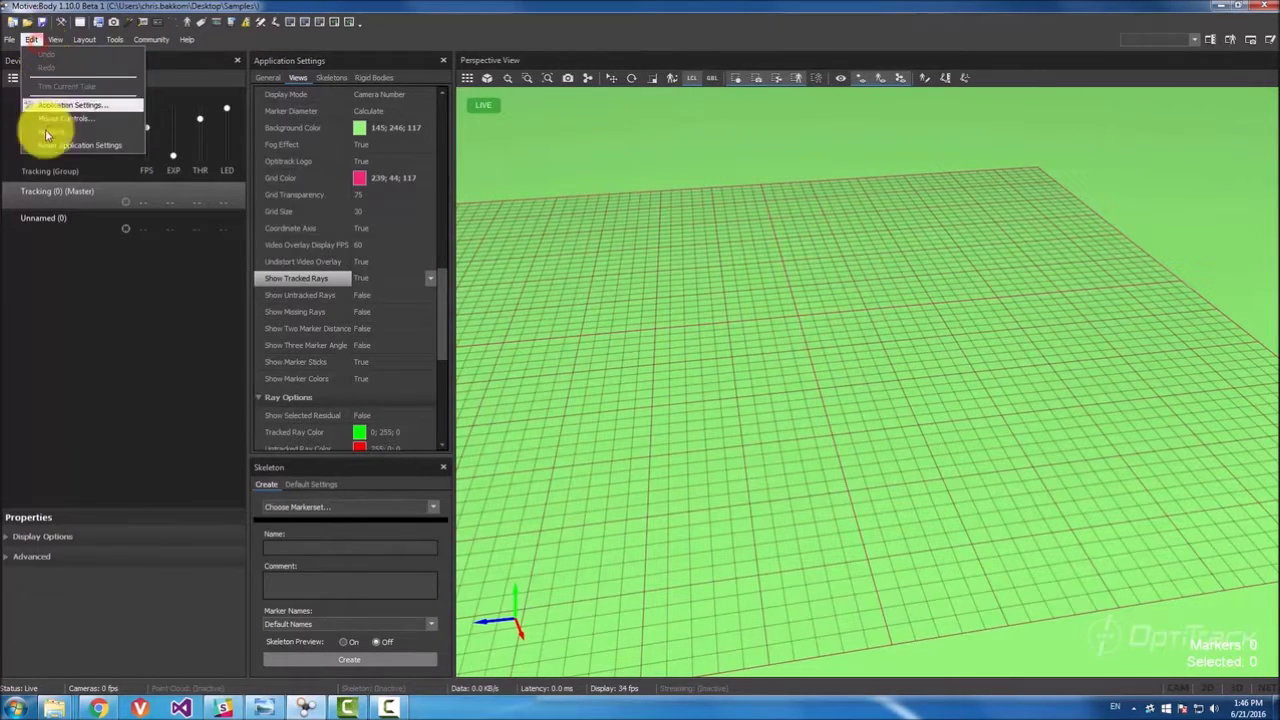
click(57, 146)
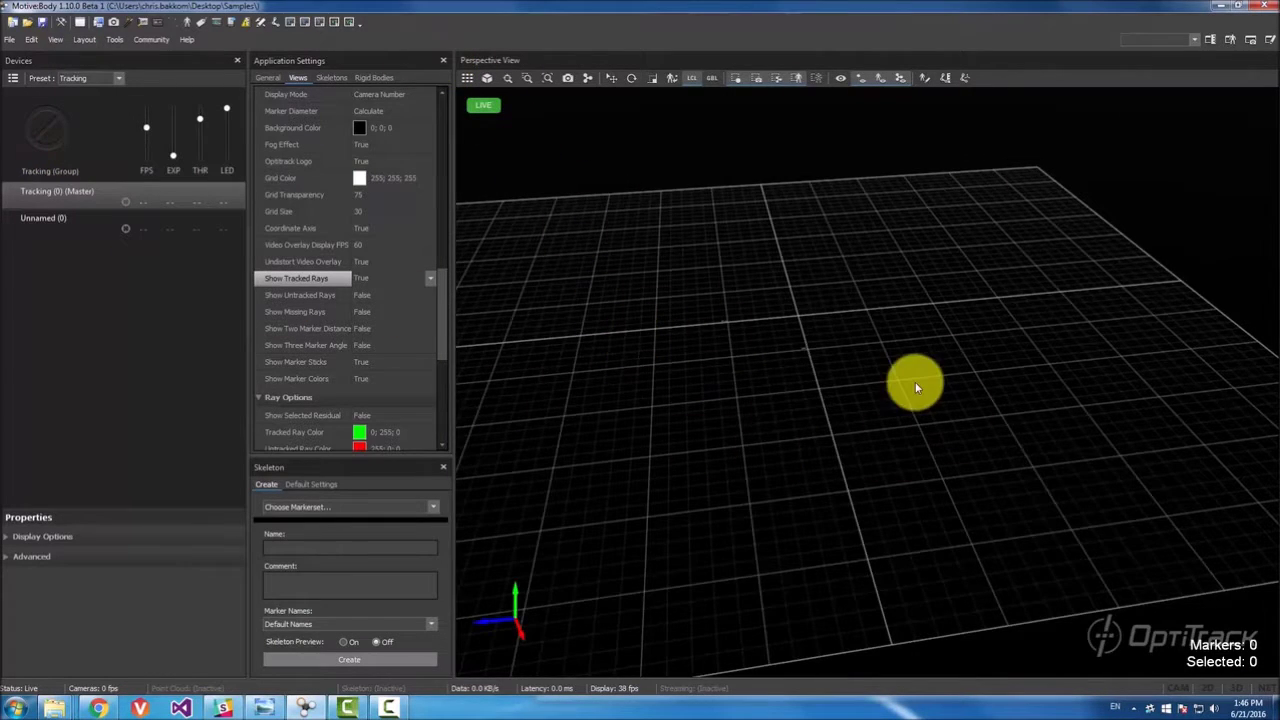
right_drag(914, 380, 862, 373)
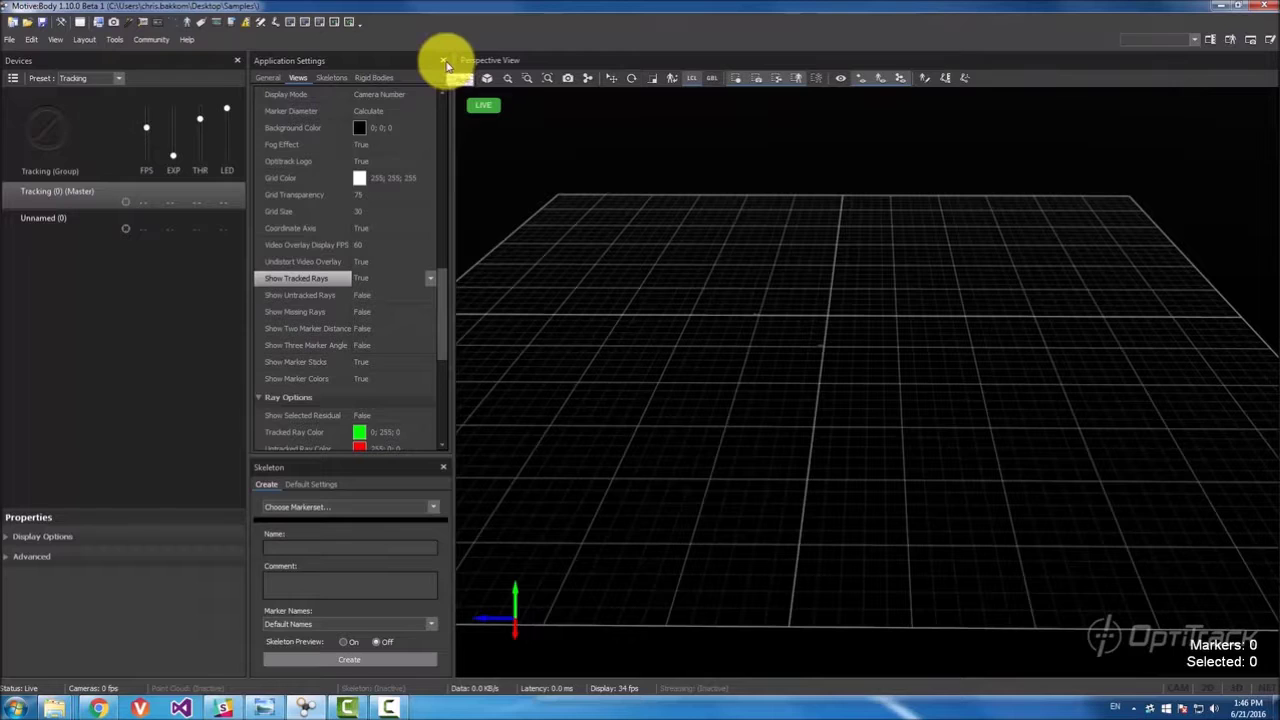
click(444, 61)
click(444, 61)
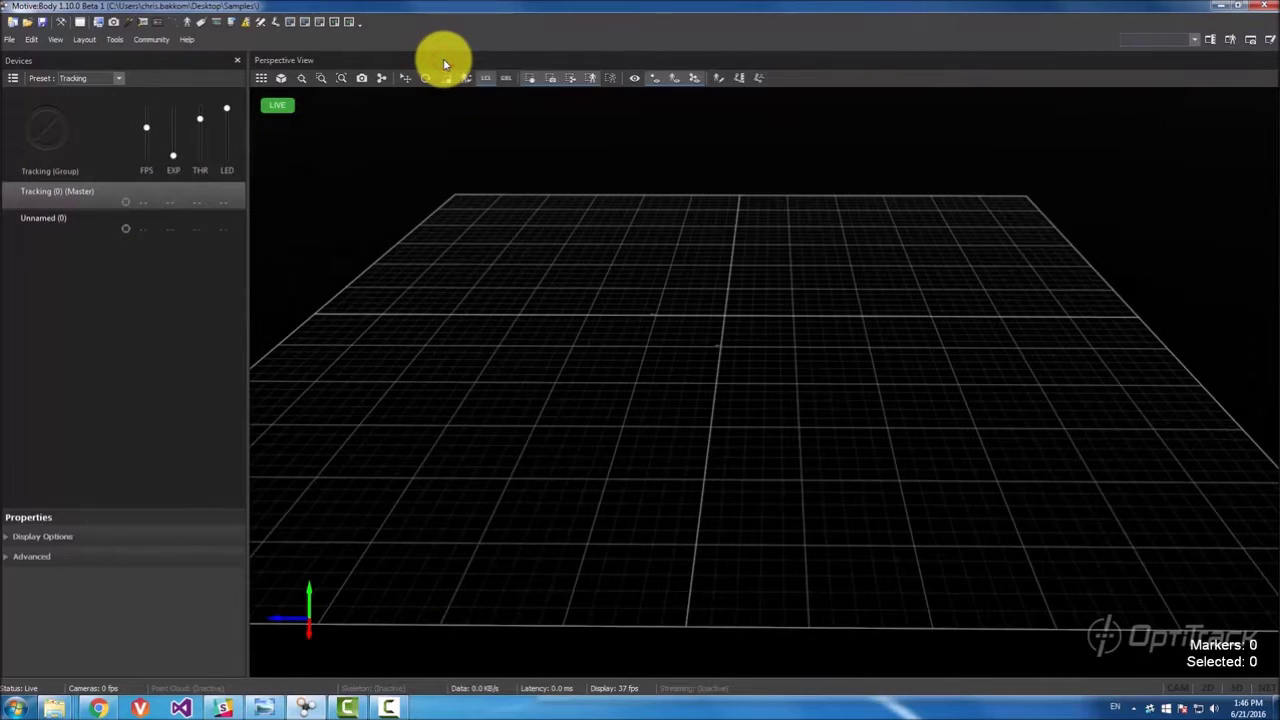
click(55, 40)
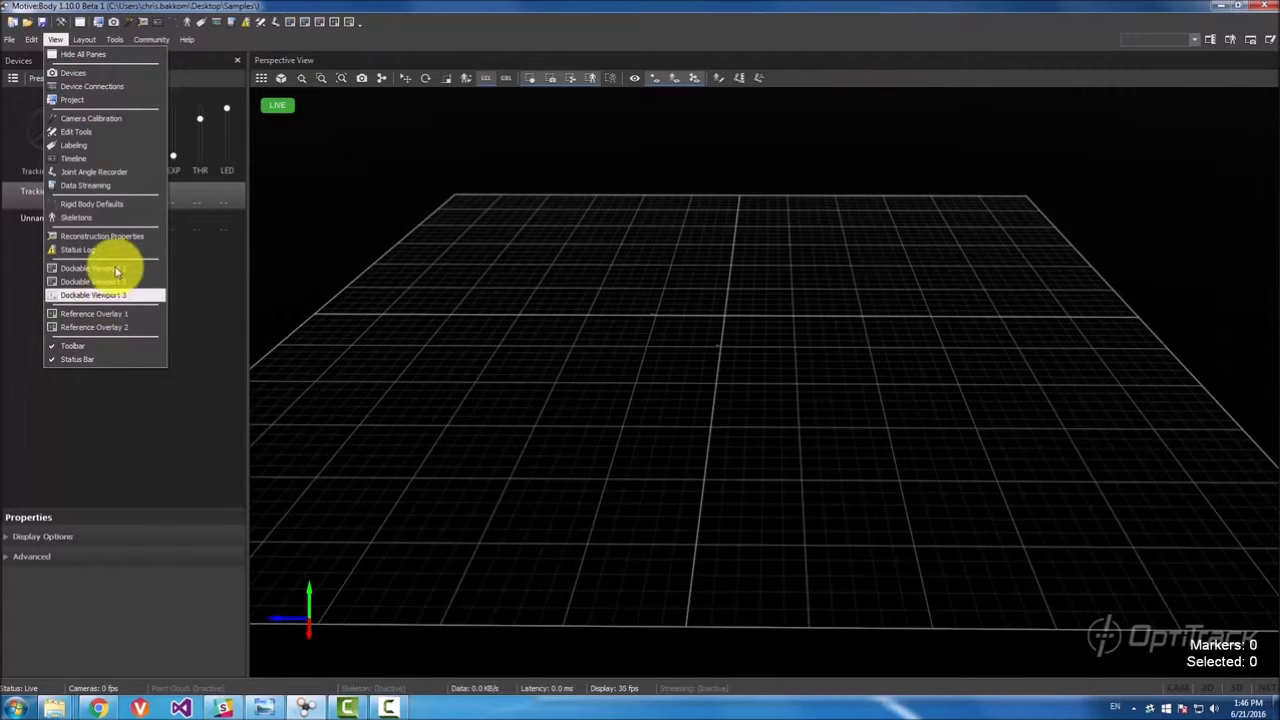
mouse_move(151, 39)
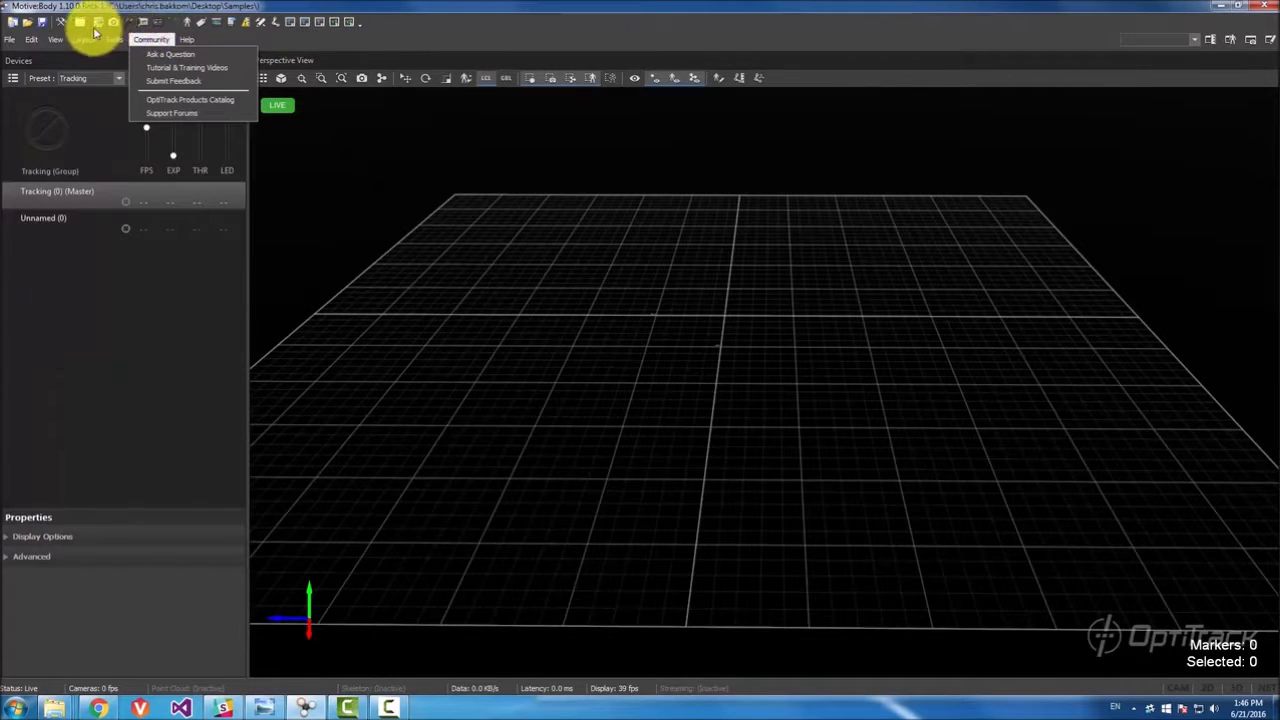
click(55, 40)
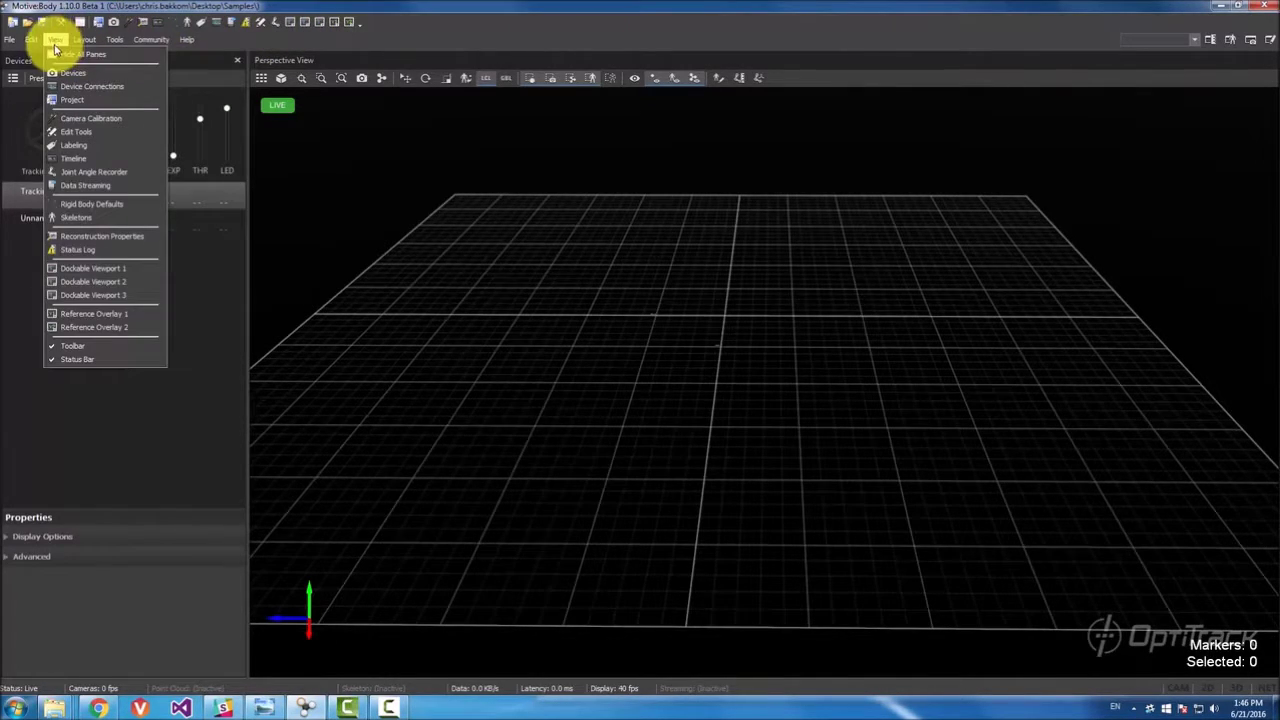
click(94, 346)
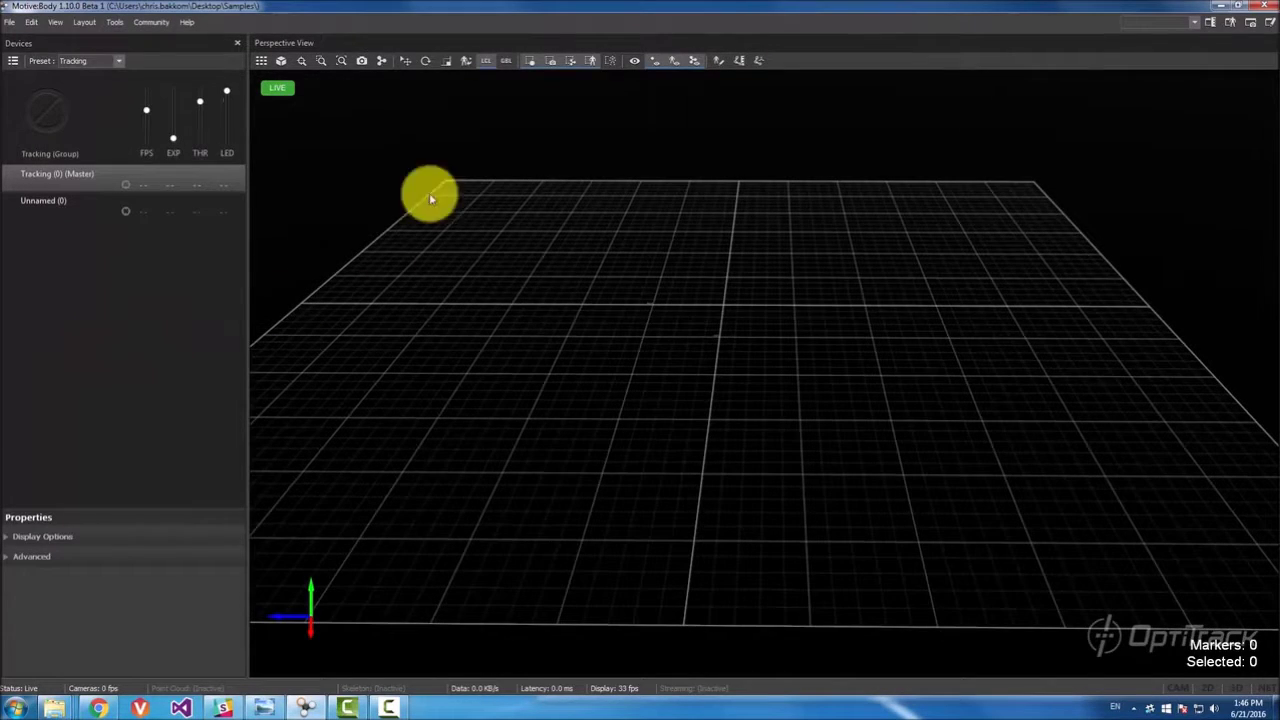
click(54, 22)
click(107, 327)
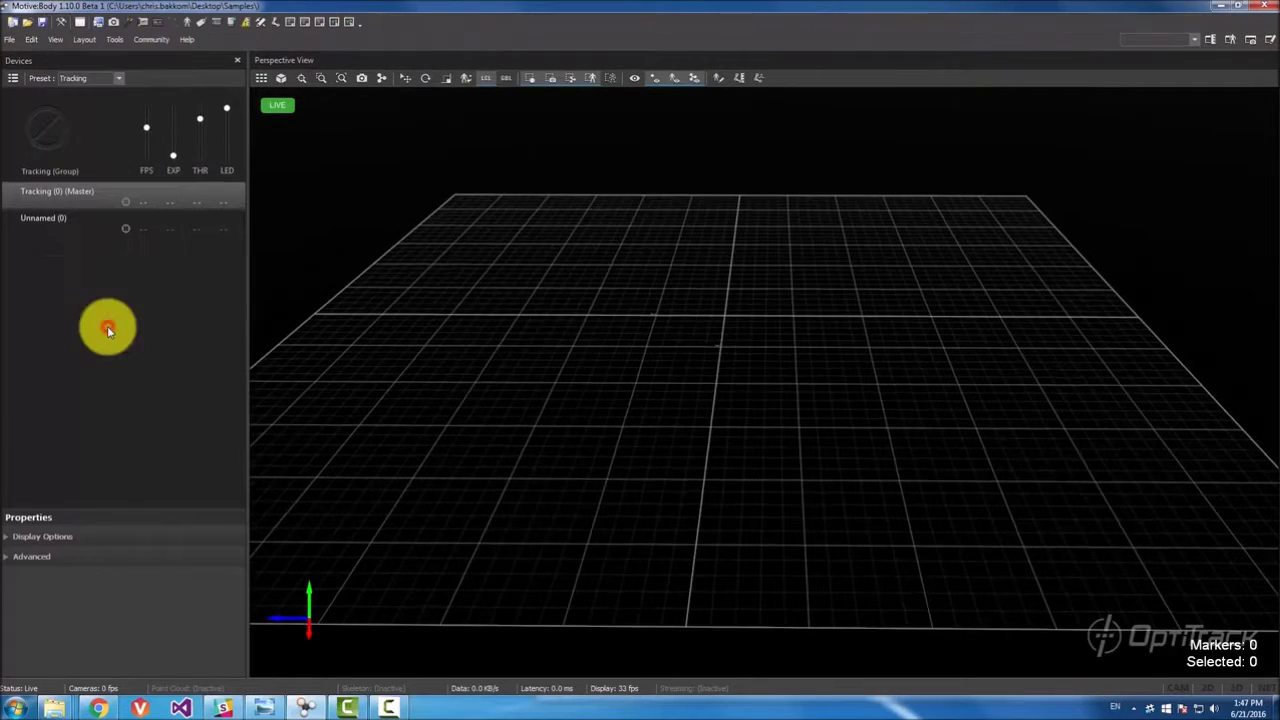
Show the Tools > Synchronization settings panel, then close it.
click(114, 44)
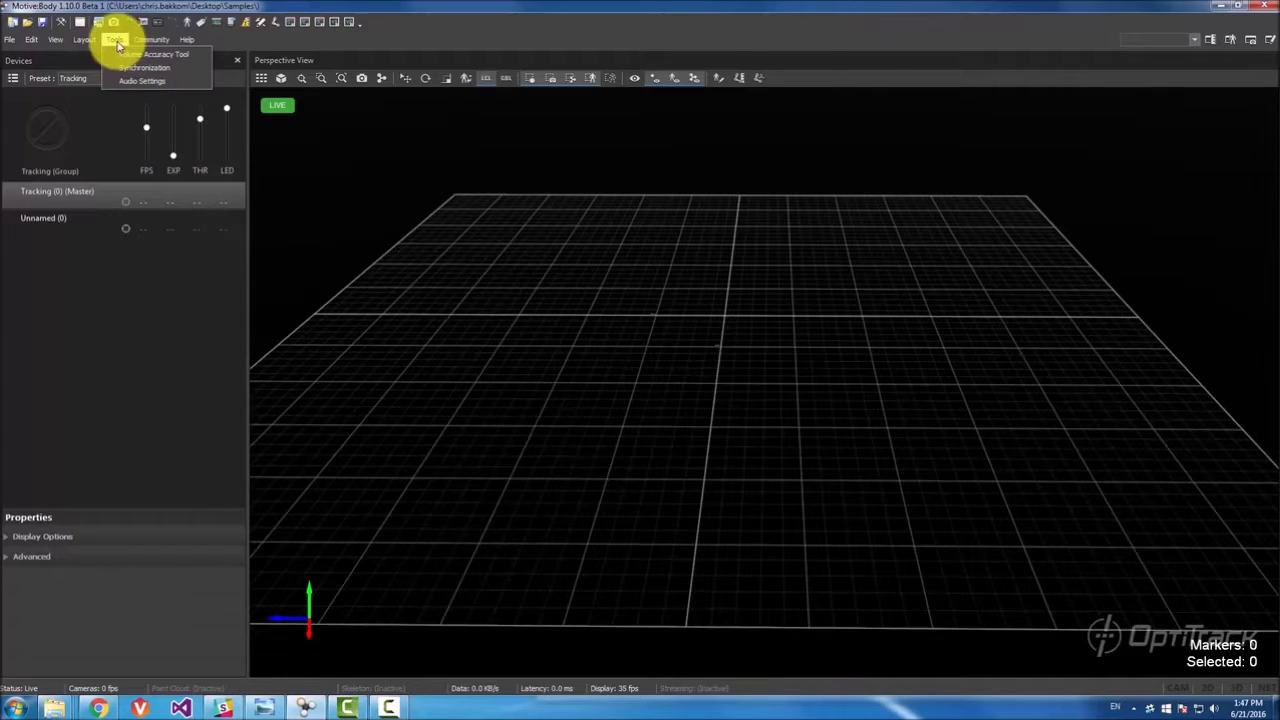
mouse_move(93, 40)
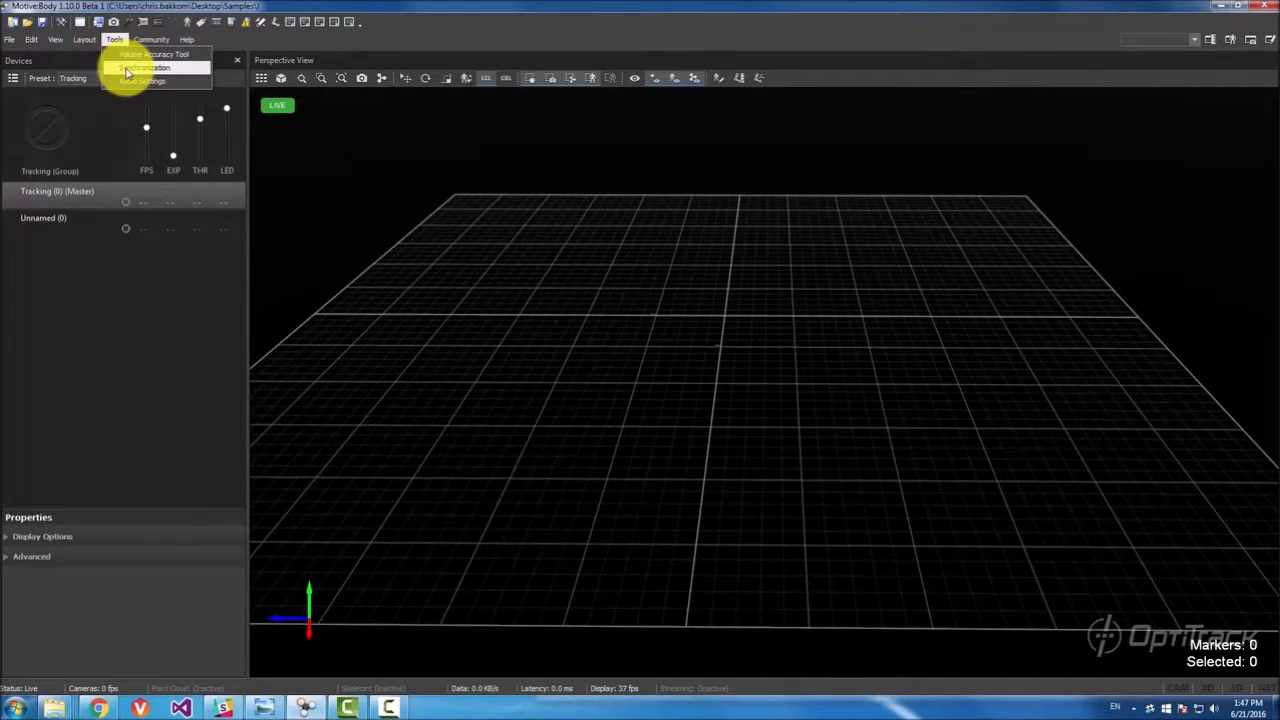
click(140, 68)
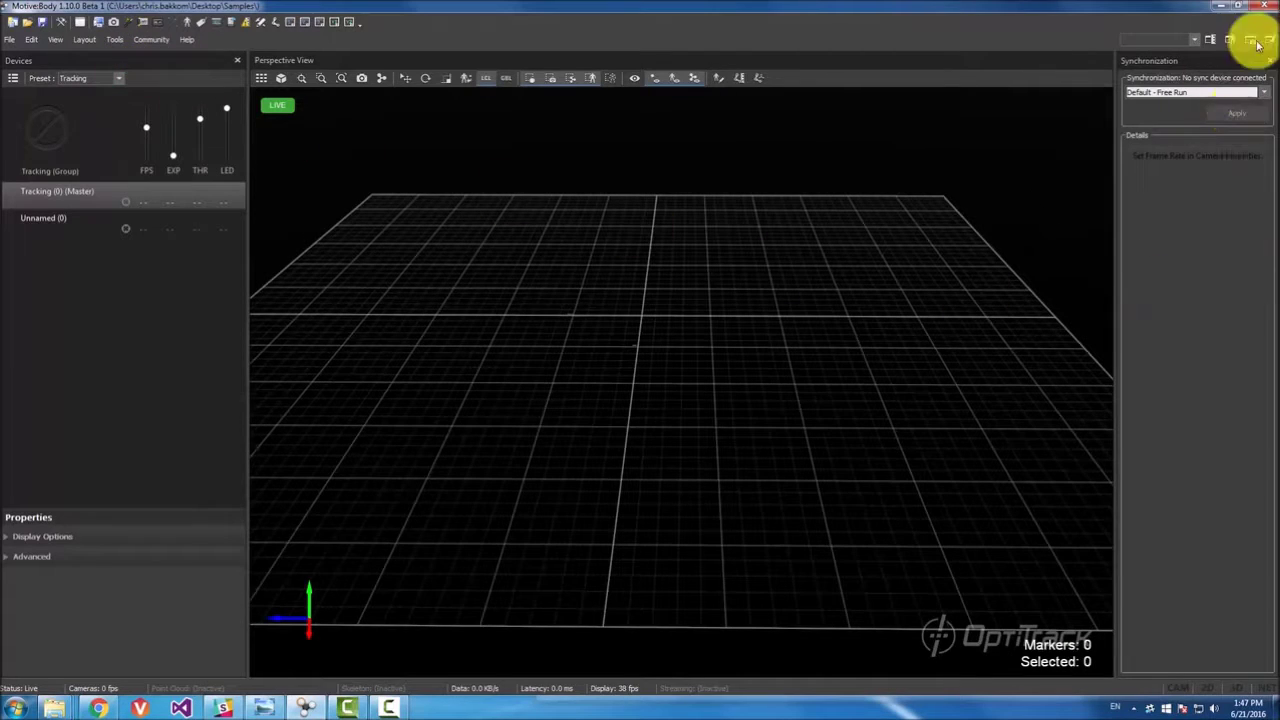
click(1268, 63)
Dock the Volume Accuracy Tool pane from the Tools menu.
click(114, 40)
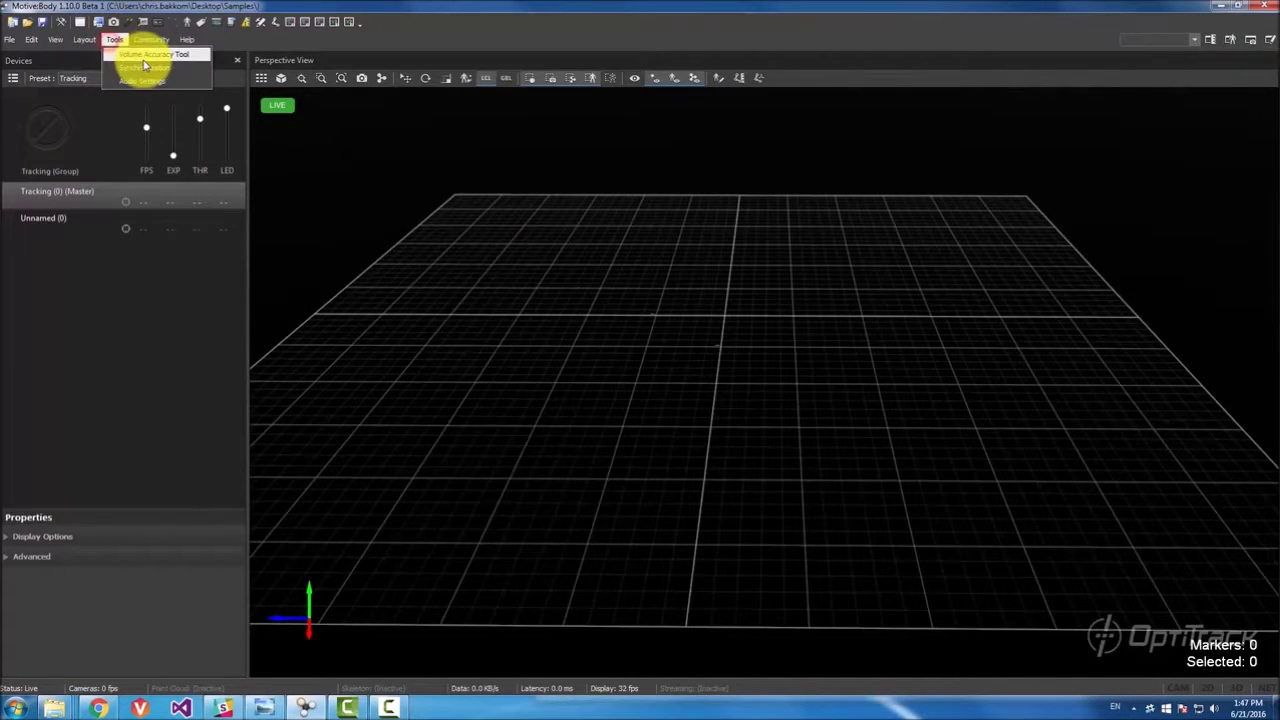
click(143, 62)
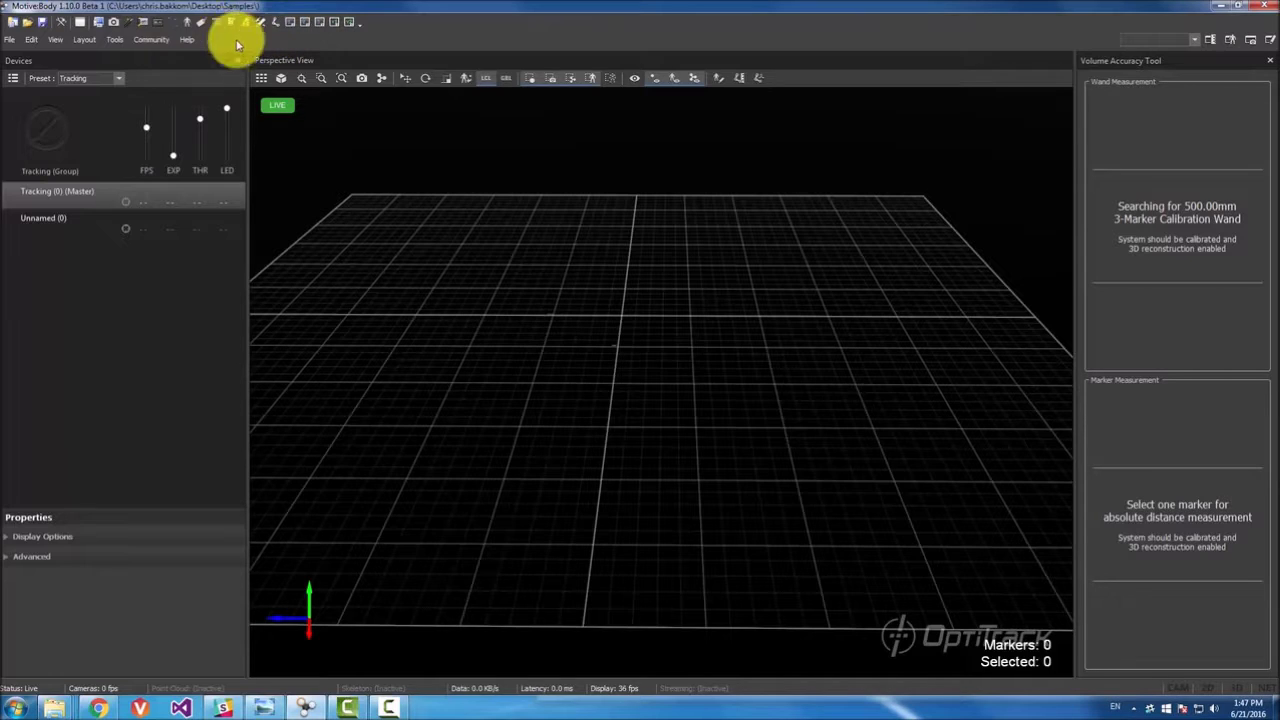
click(143, 41)
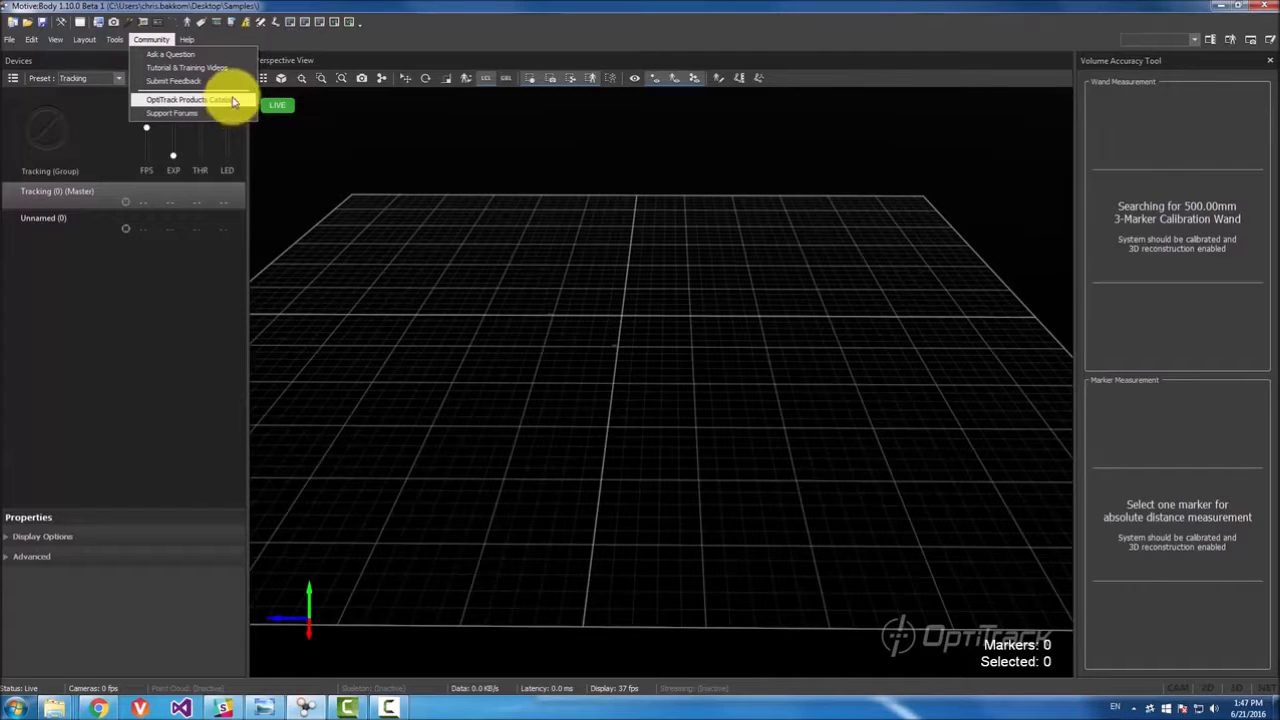
Toggle Startup News Check off and back on, then view and close the Application Folders window.
mouse_move(185, 40)
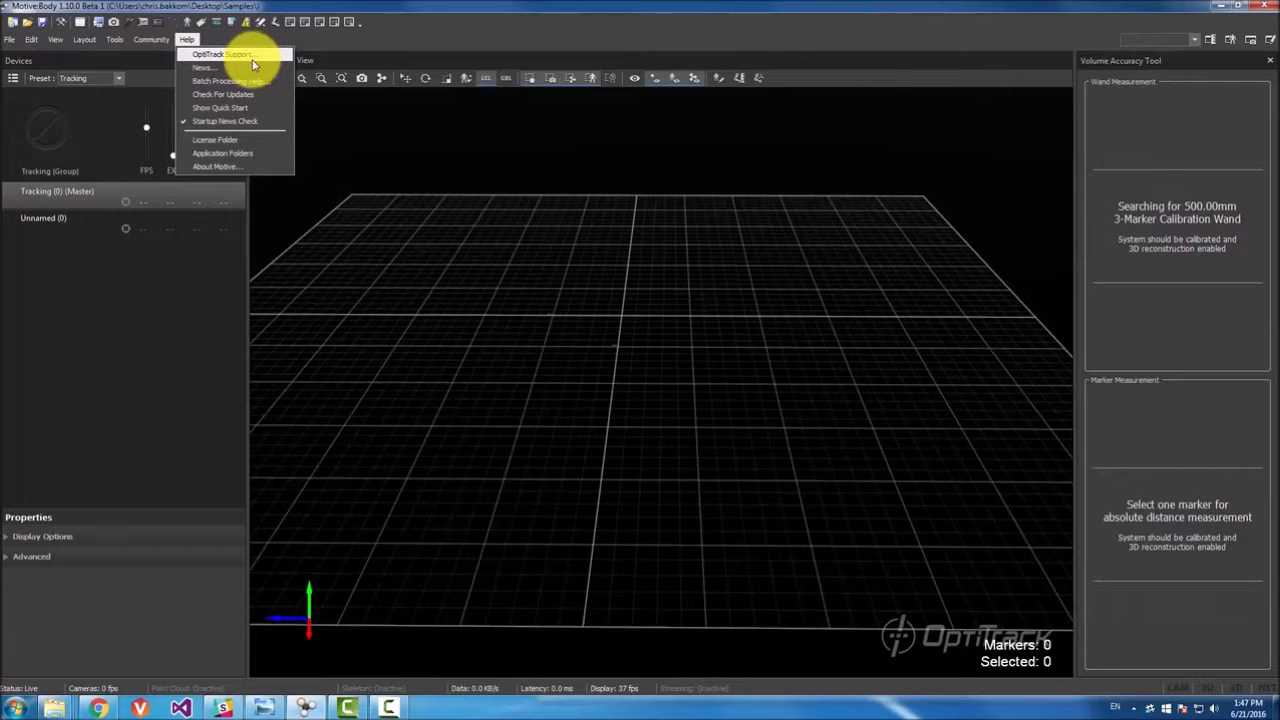
click(244, 124)
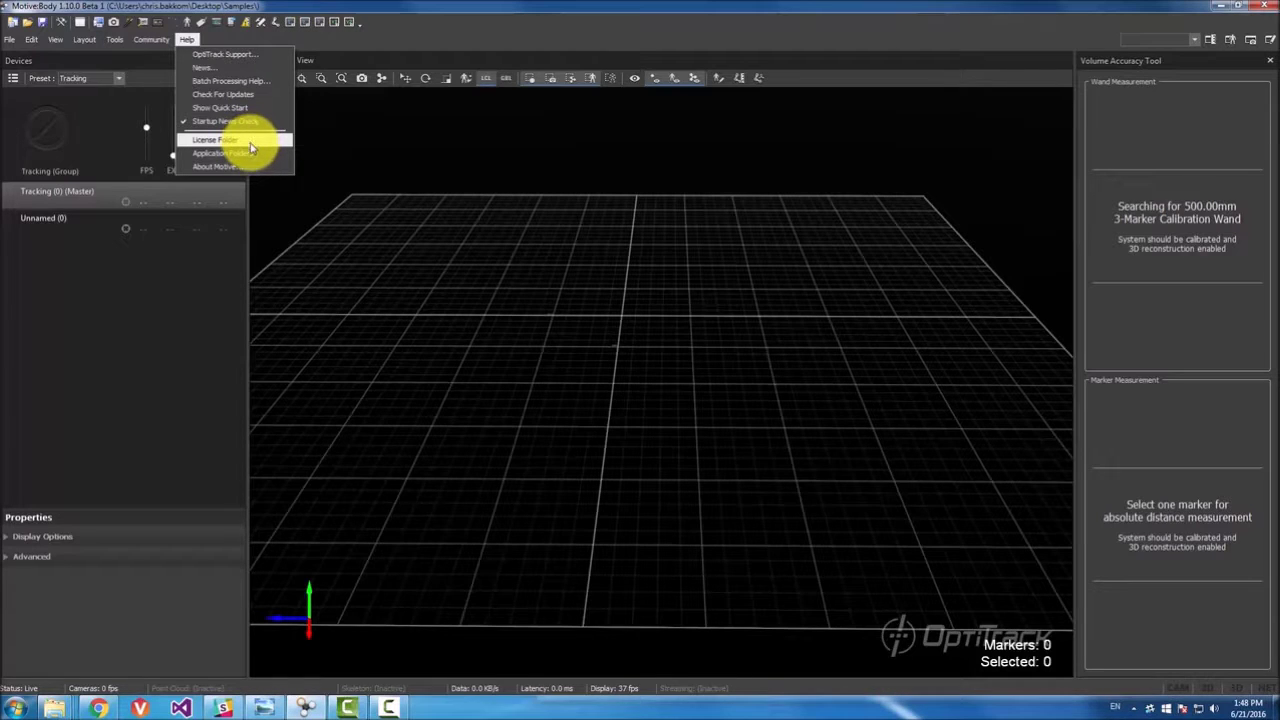
click(335, 48)
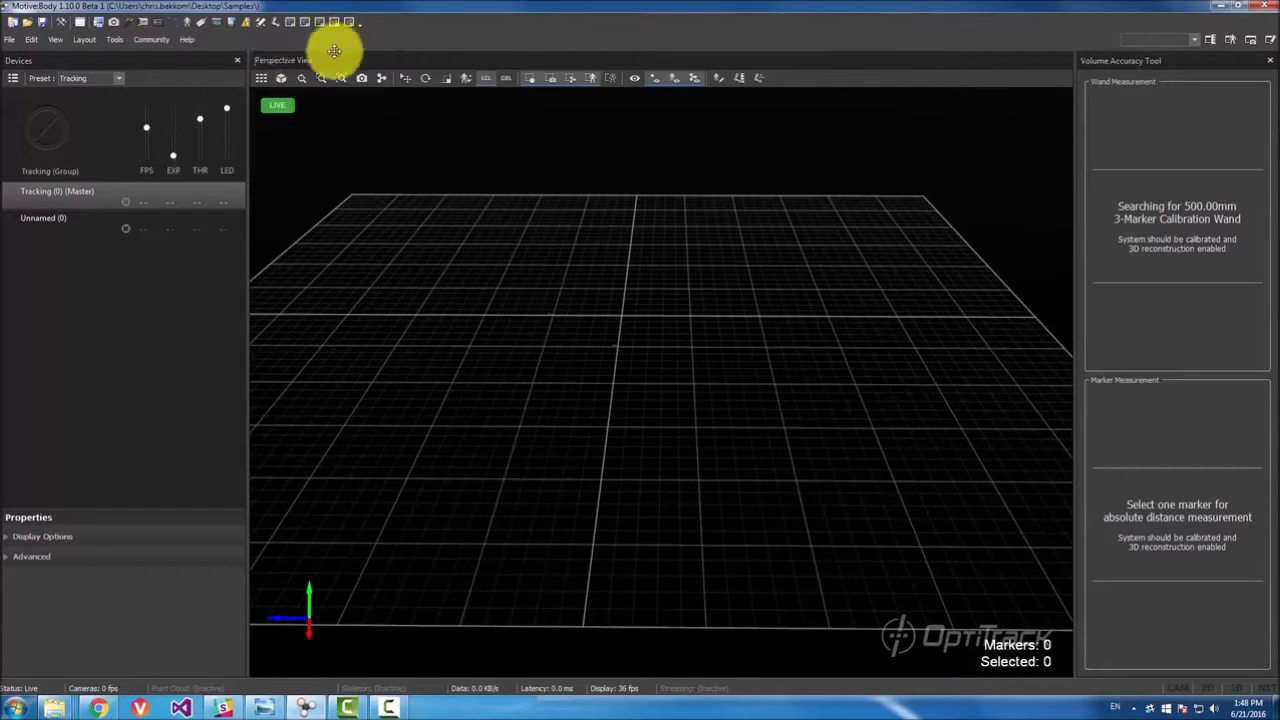
click(187, 39)
click(222, 124)
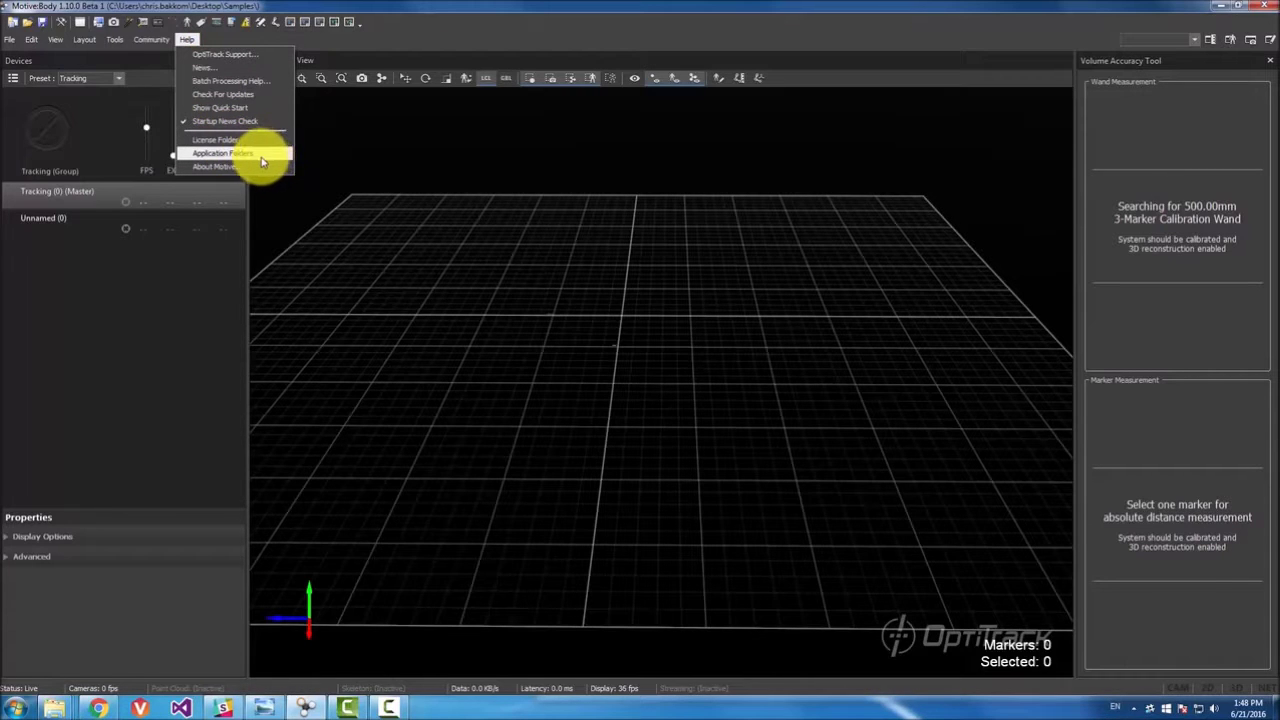
click(262, 158)
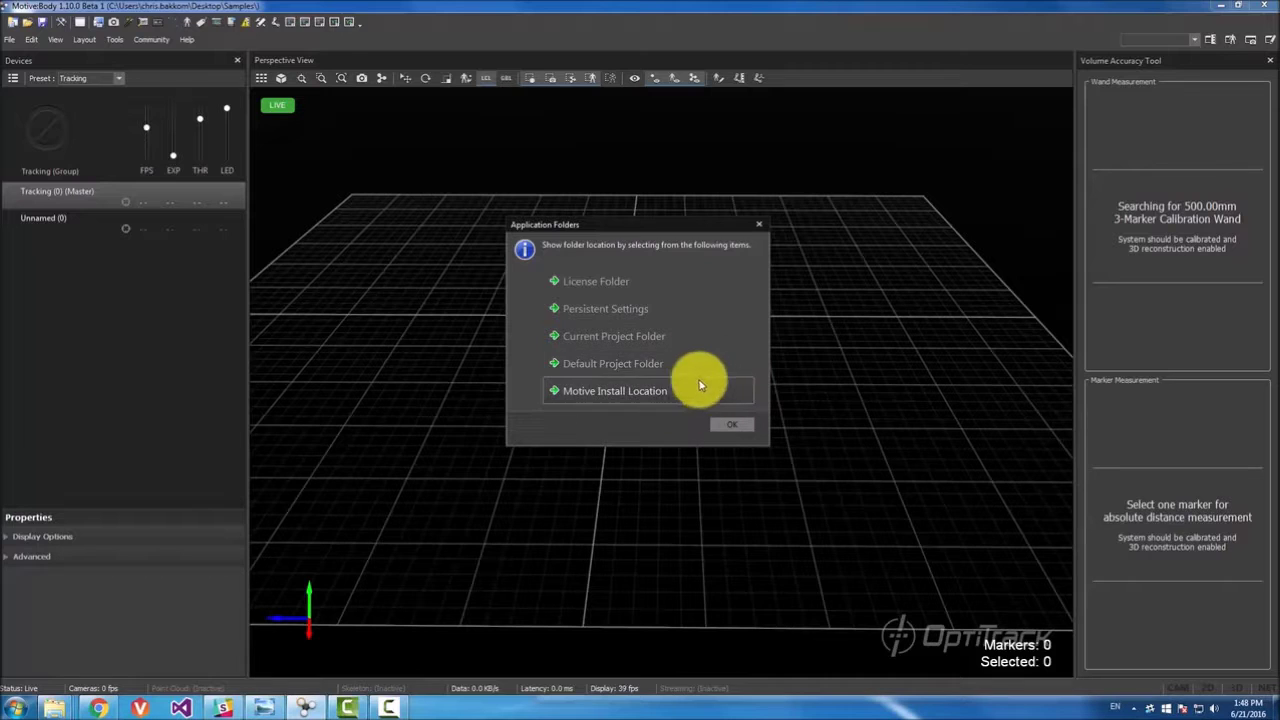
click(760, 226)
Show Help > About Motive with version 1.10.0 Beta 1 and license status.
click(188, 40)
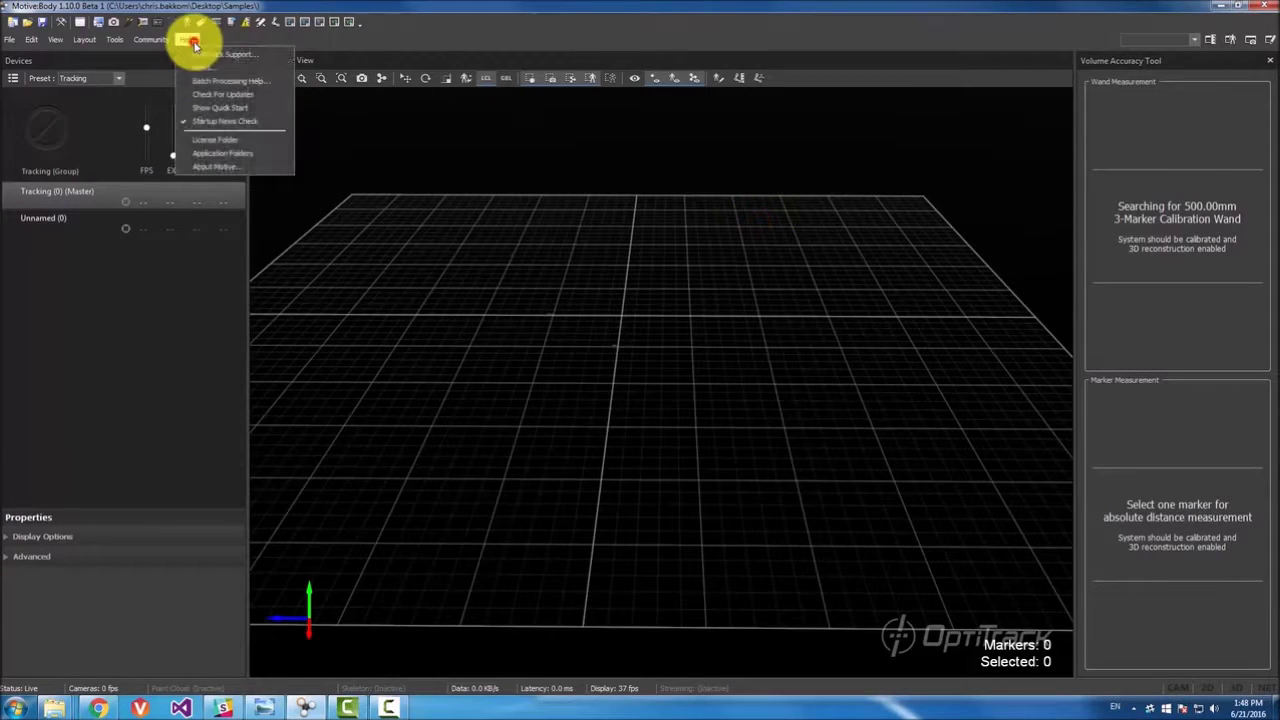
click(236, 170)
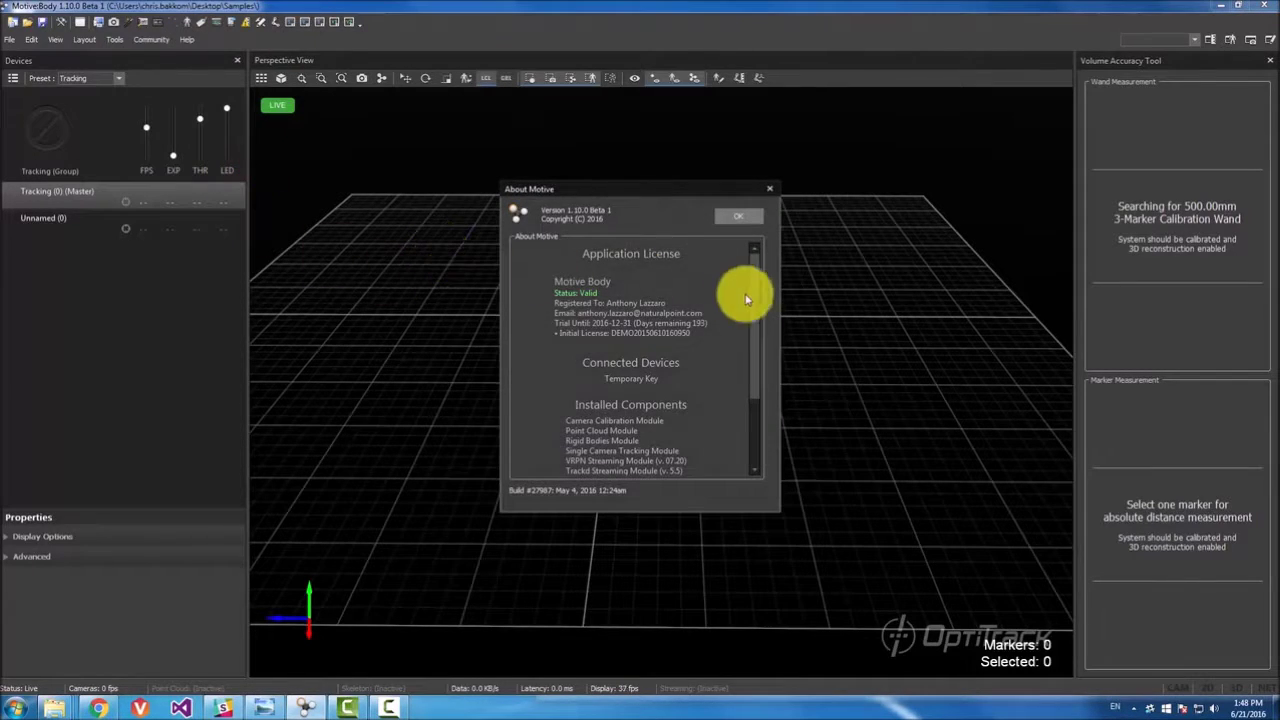